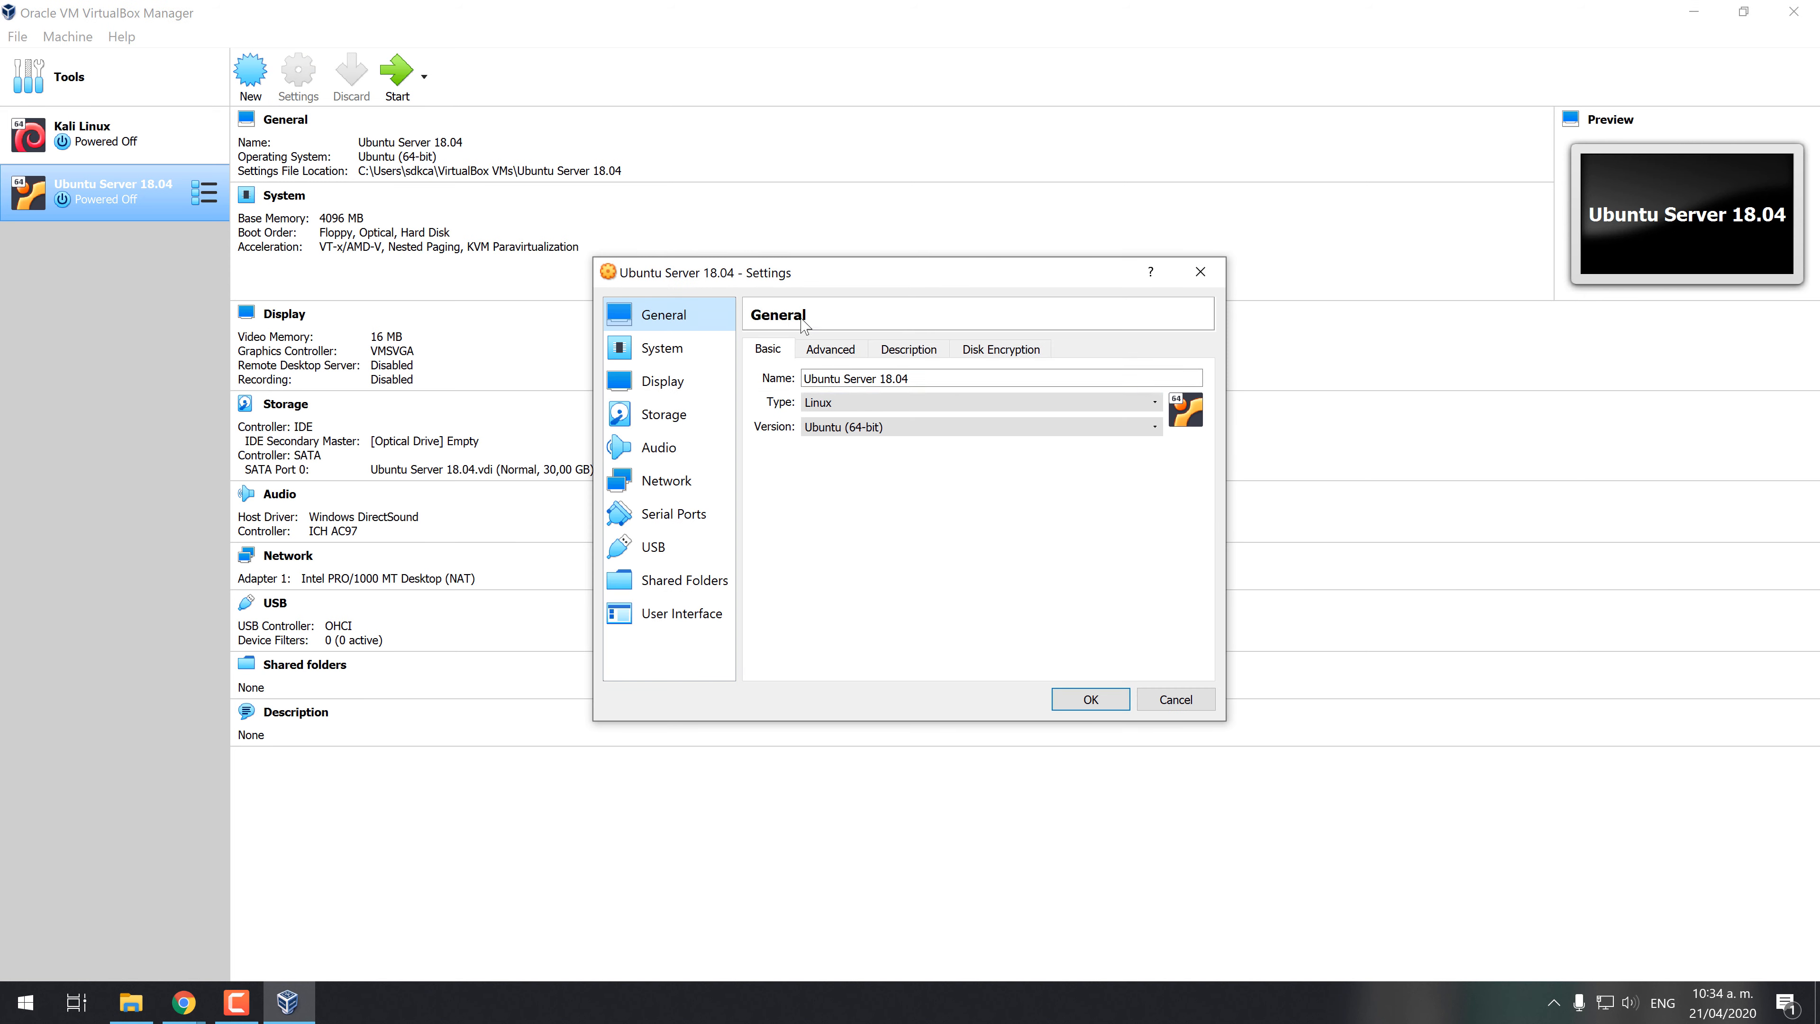
Step: Attach network Adapter 1 of the Ubuntu Server 18.04 machine to a Bridged Adapter
{"action": "left_click", "coordinate": [685, 481]}
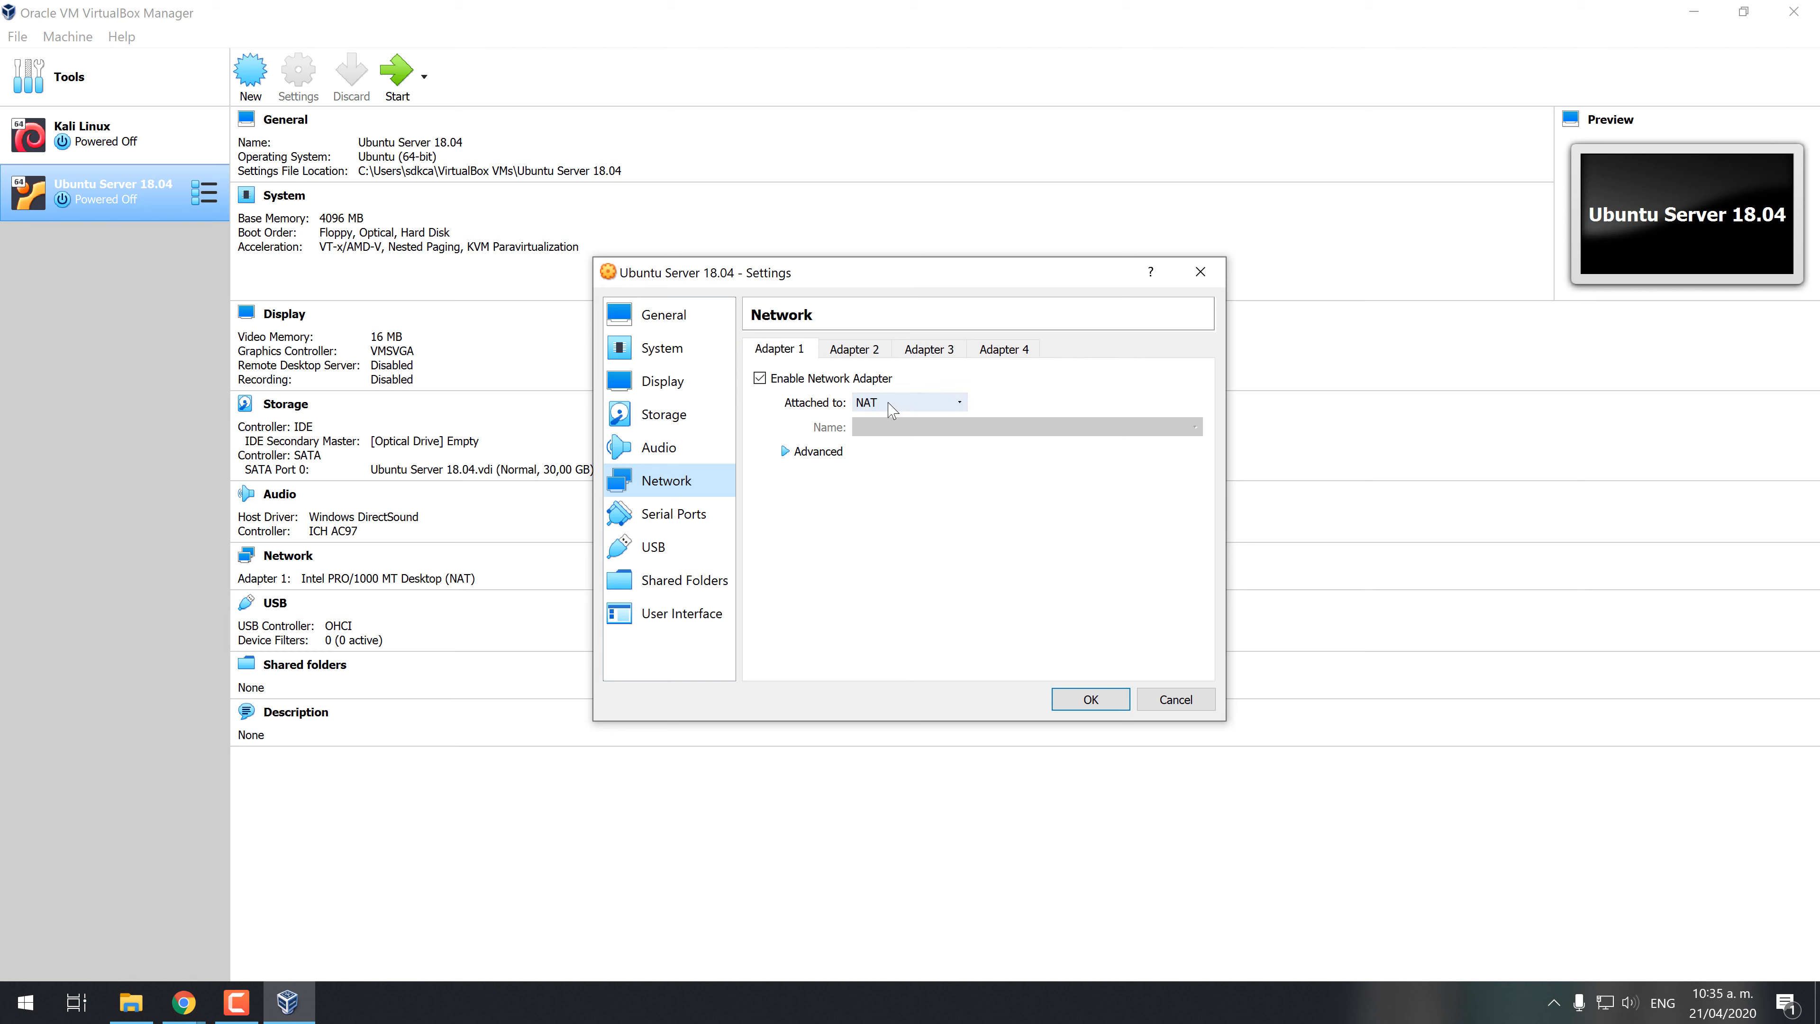
{"action": "left_click", "coordinate": [814, 451]}
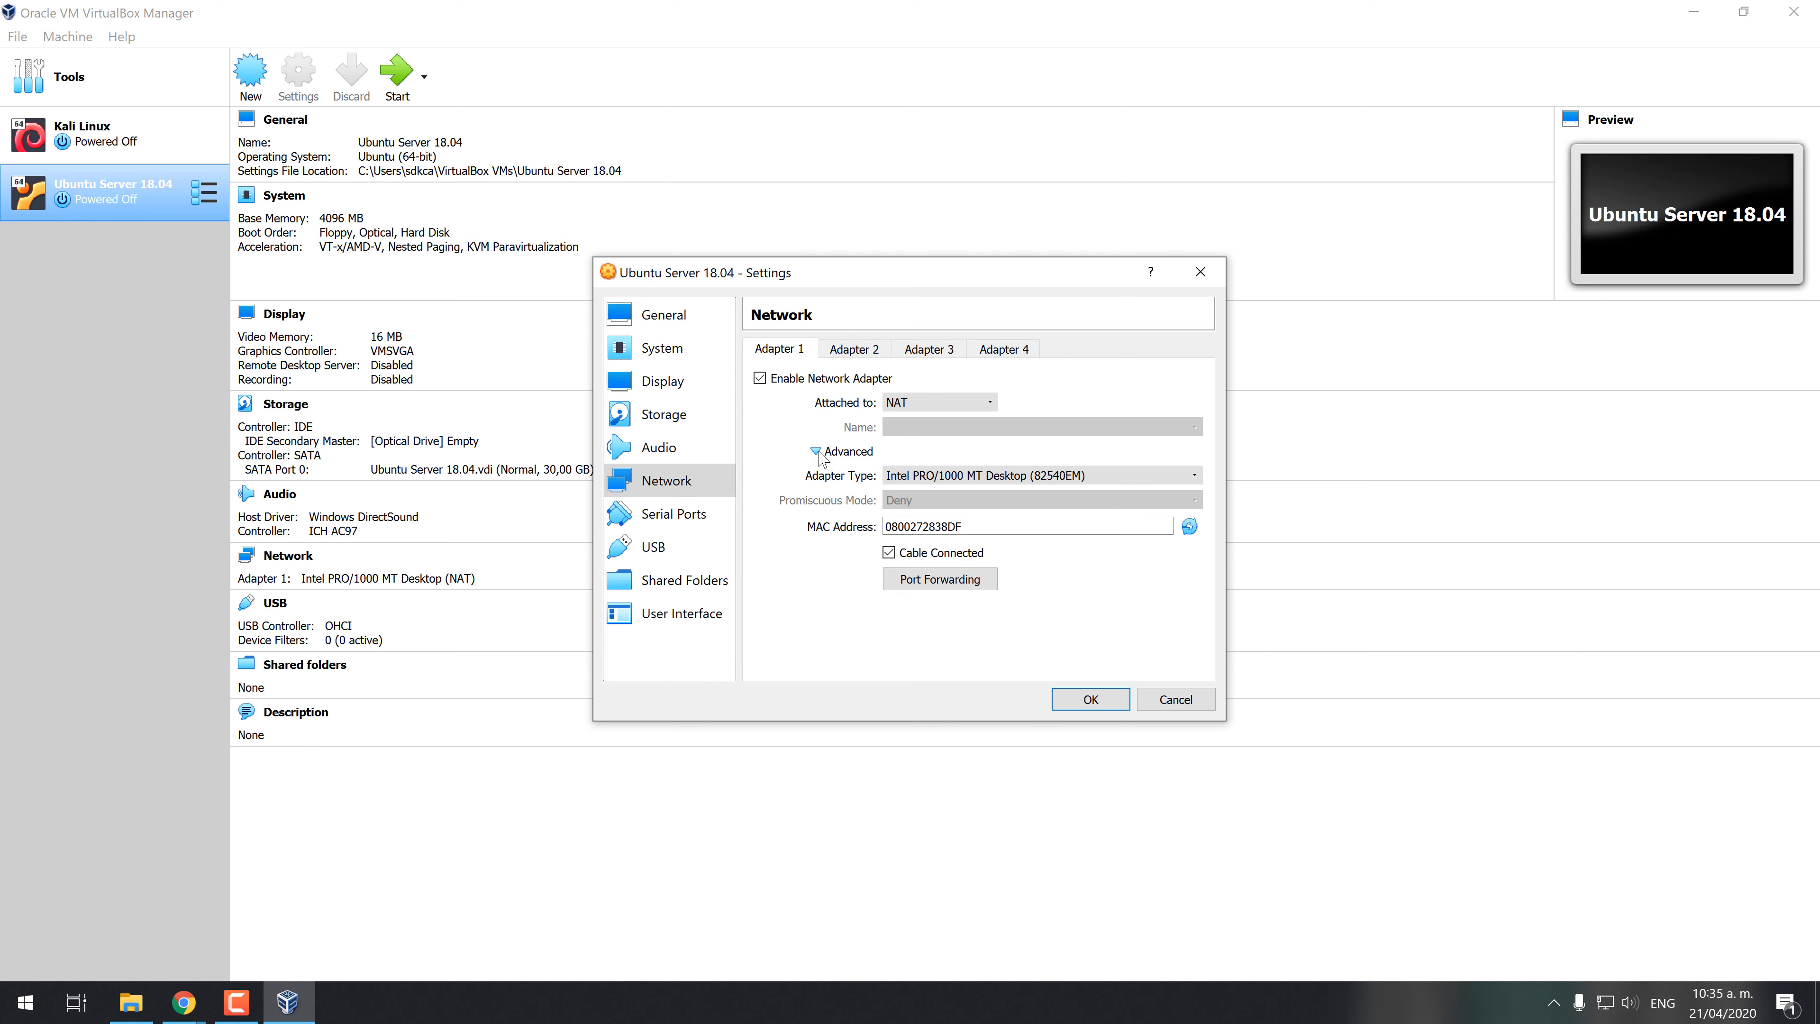
{"action": "left_click", "coordinate": [972, 404]}
{"action": "left_click", "coordinate": [962, 462]}
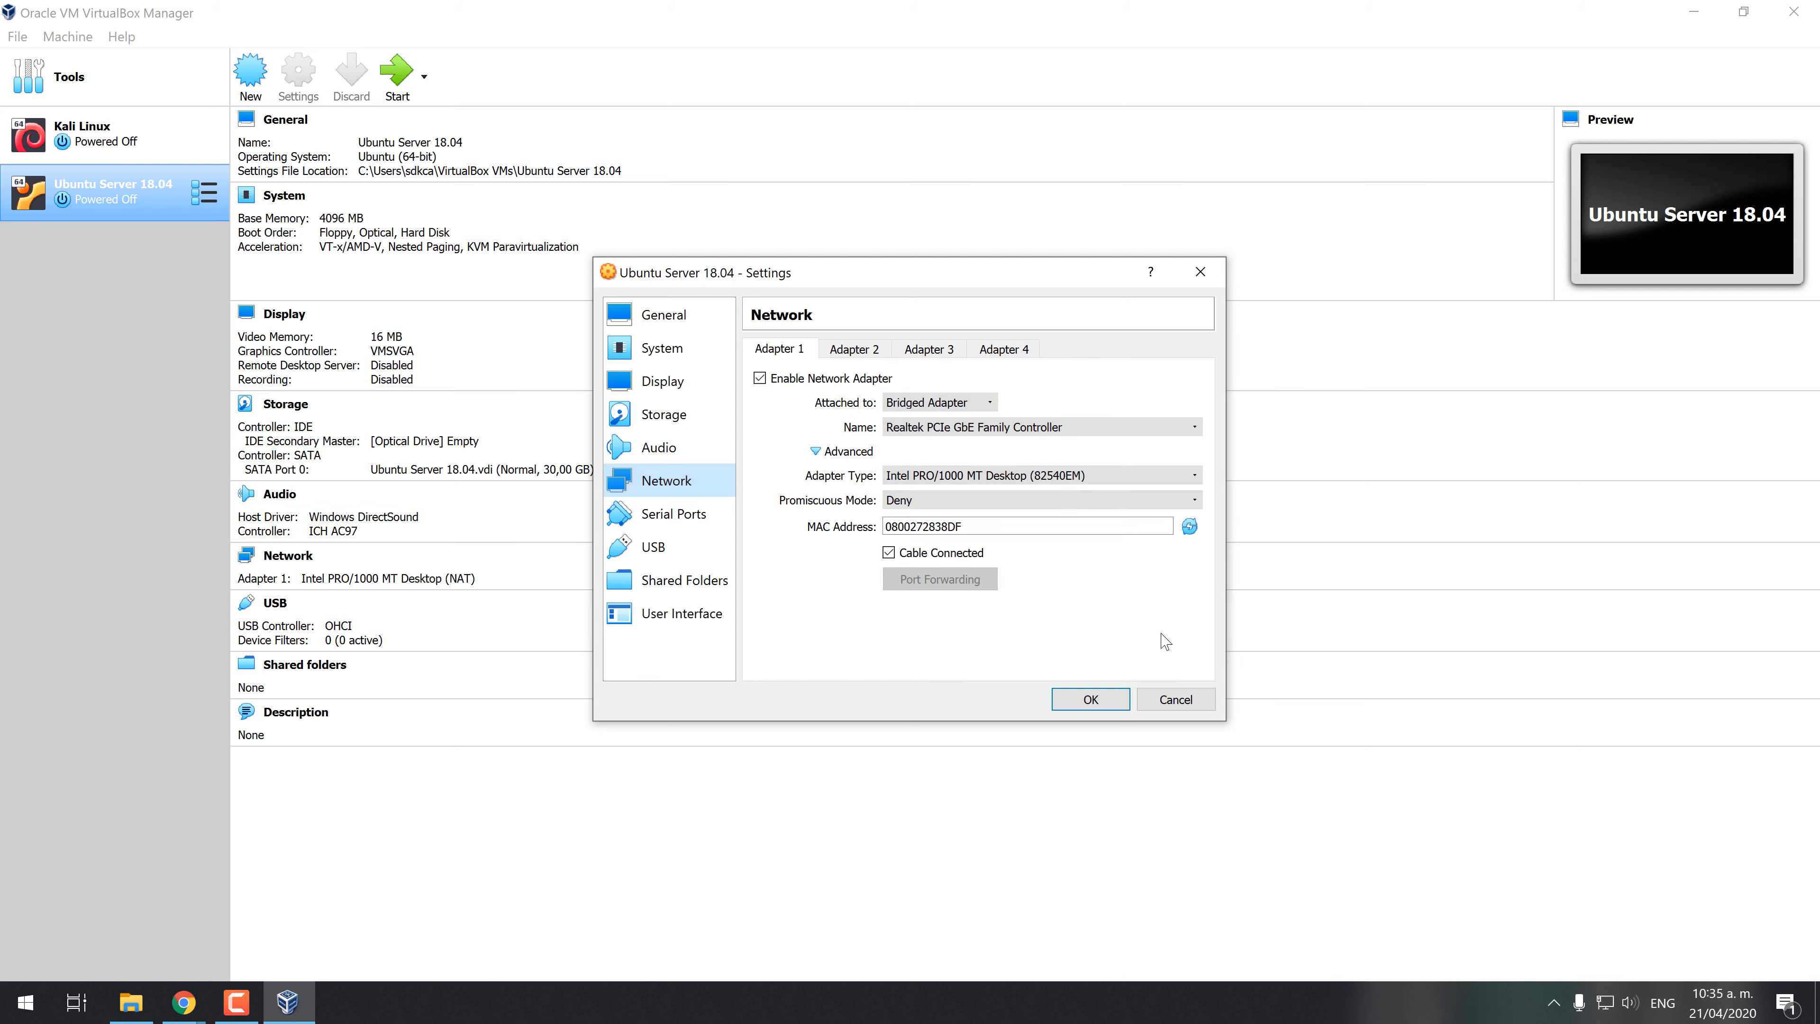
Step: Add an optical drive with ubuntu-18.04.4-live-server-amd64.iso to the IDE controller and save the machine settings
{"action": "left_click", "coordinate": [699, 419]}
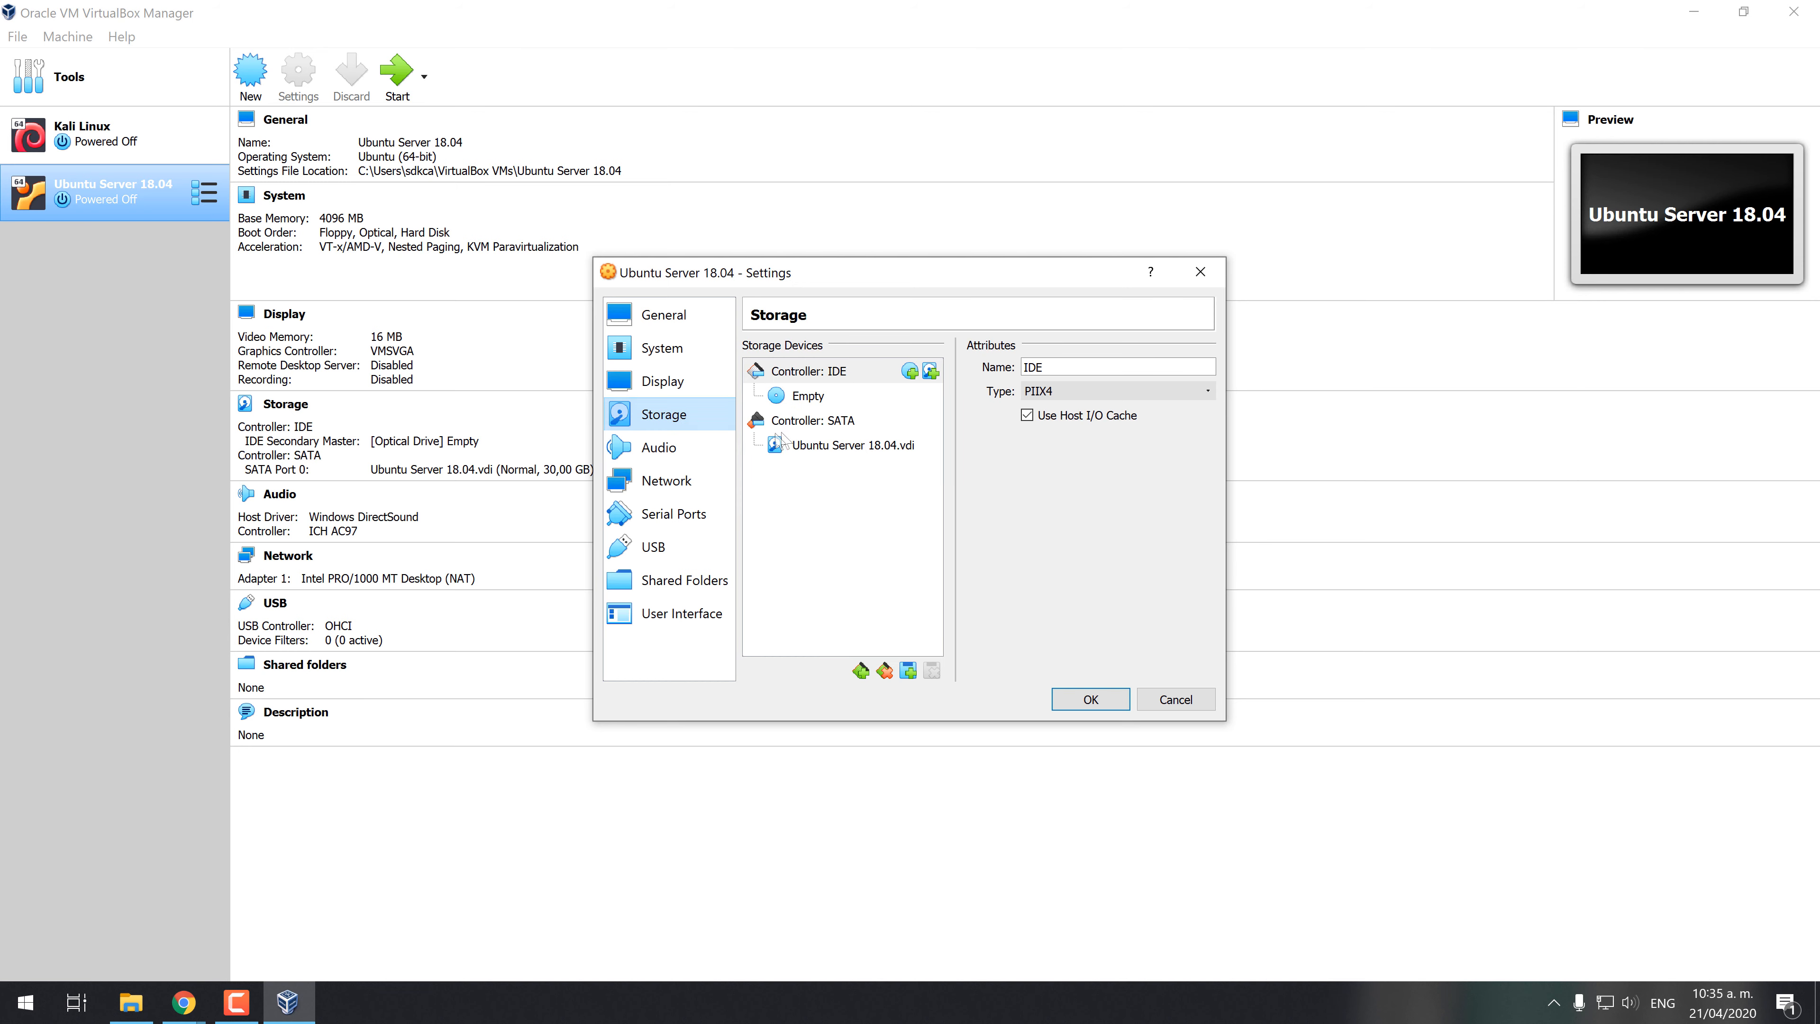
{"action": "left_click", "coordinate": [827, 373]}
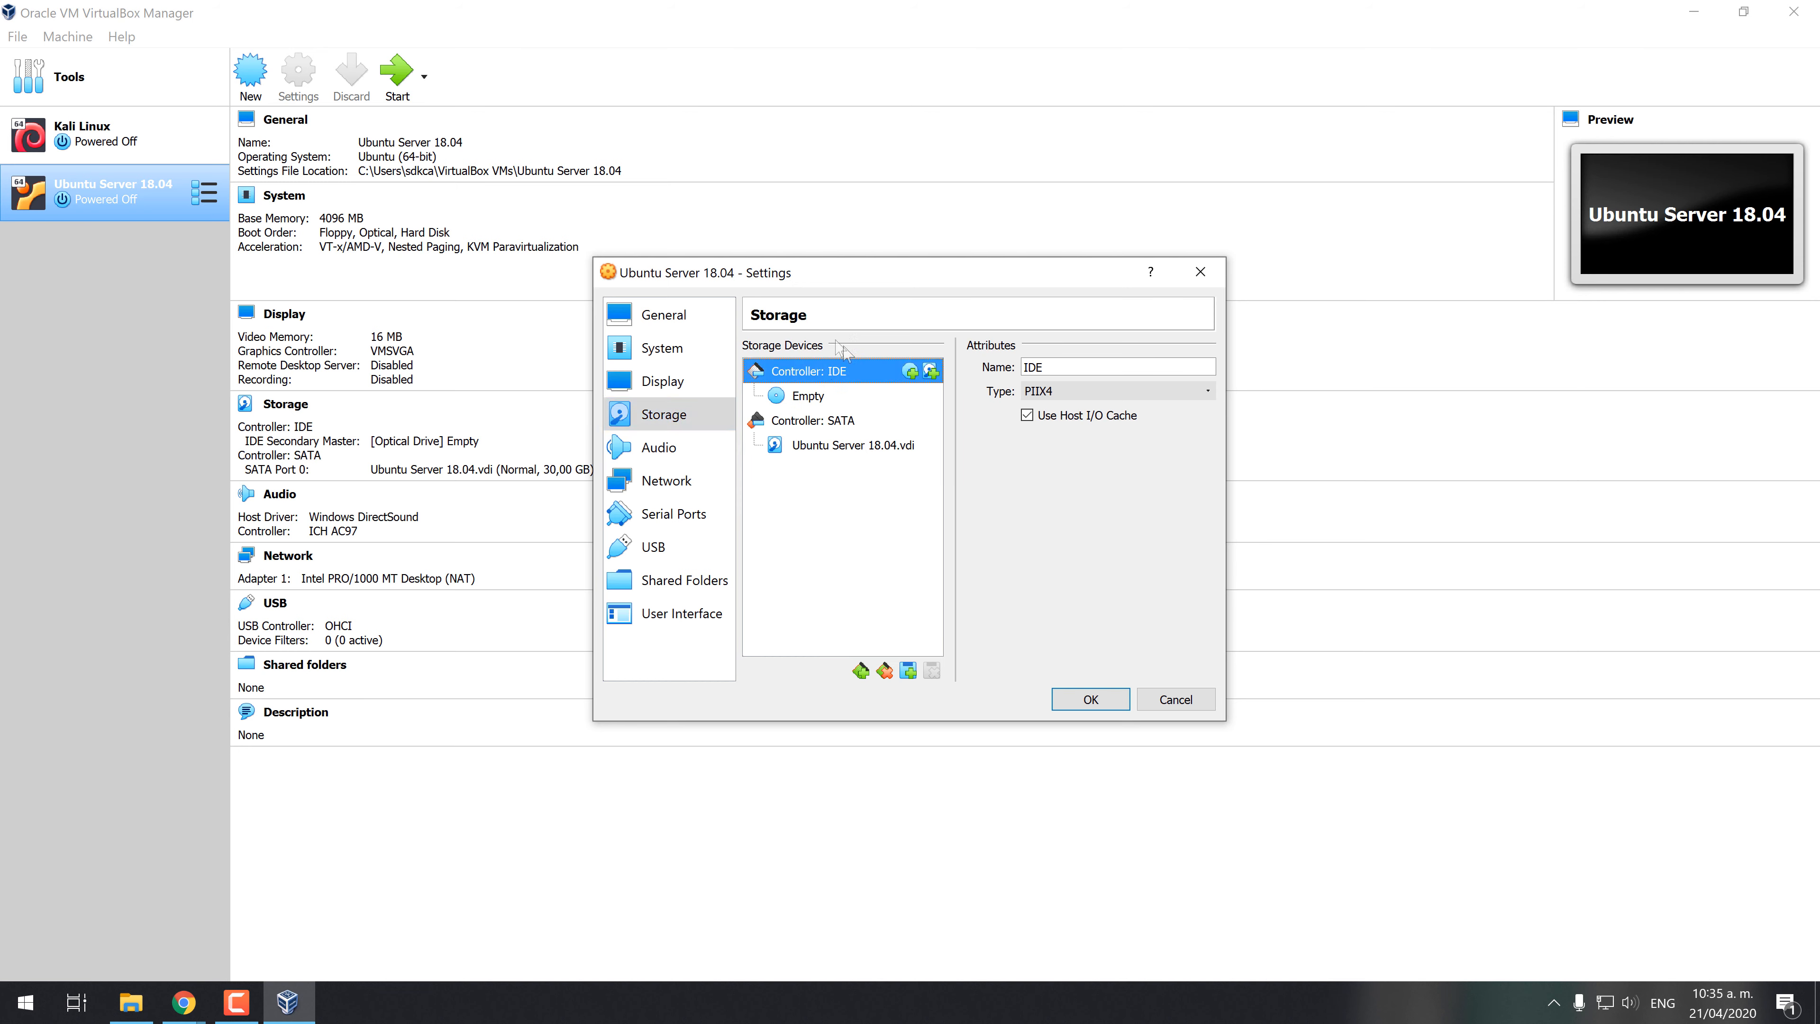
{"action": "left_click", "coordinate": [910, 372]}
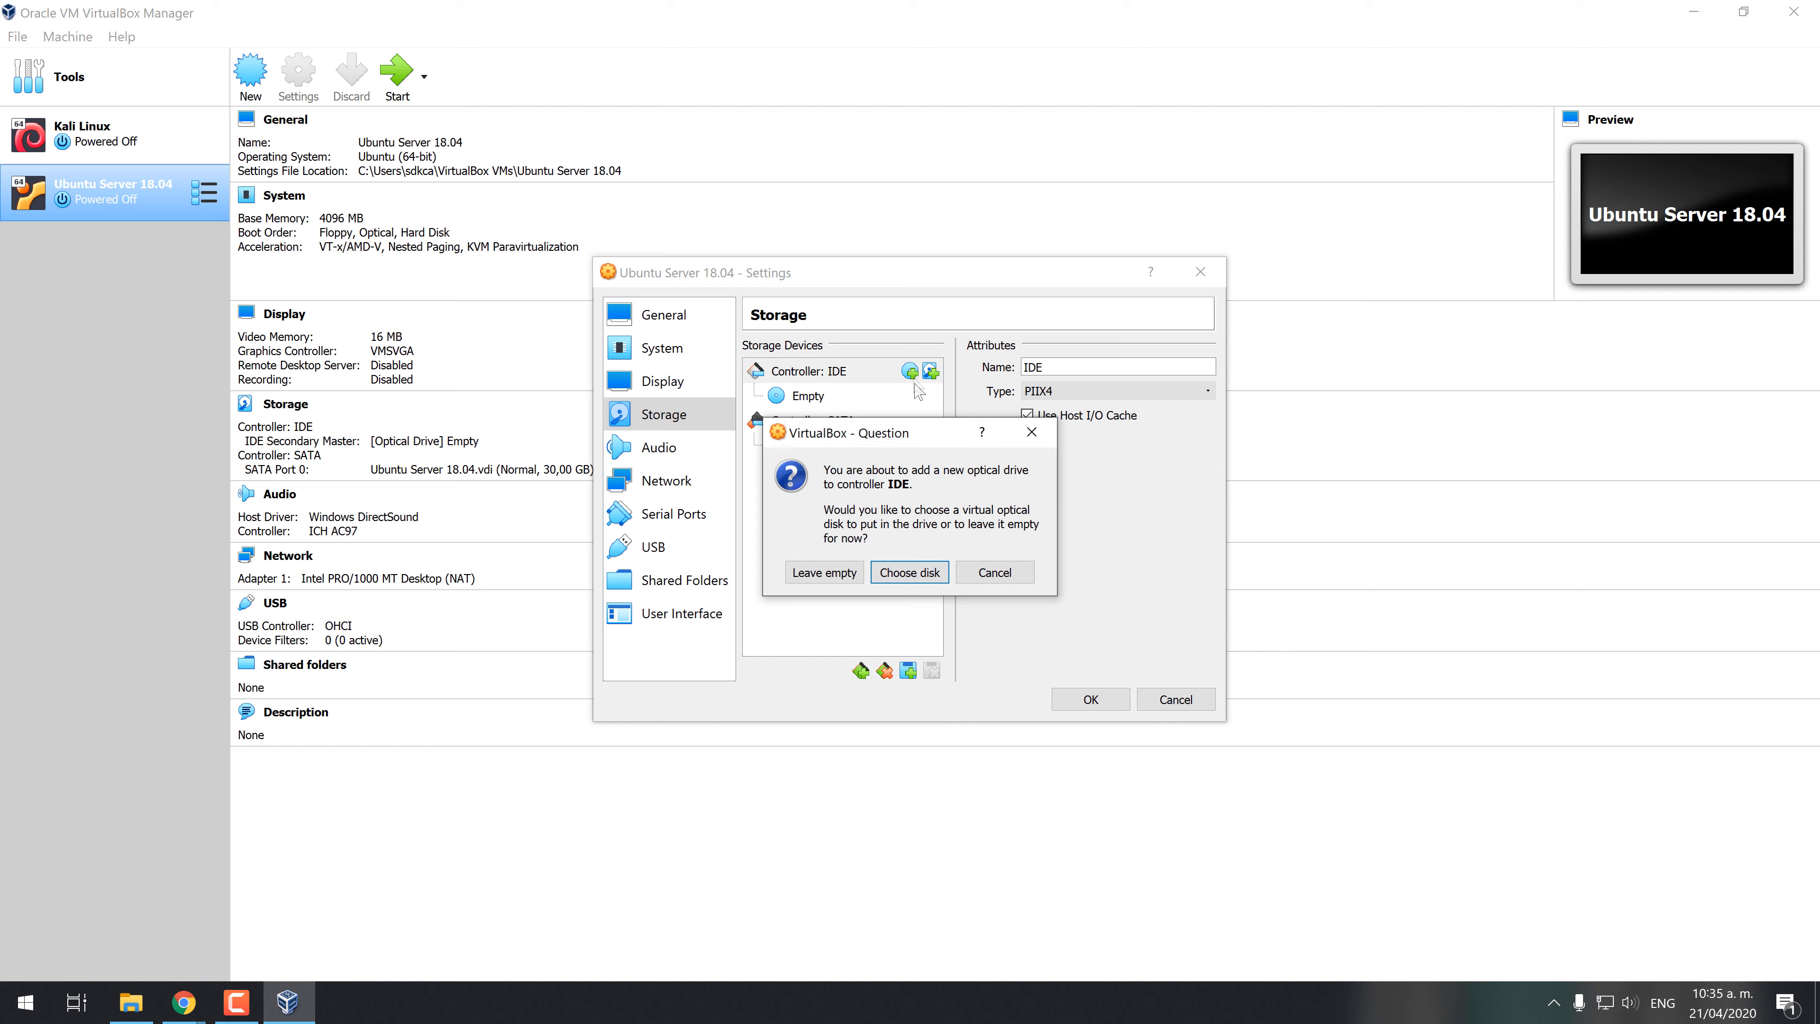
{"action": "left_click", "coordinate": [924, 577]}
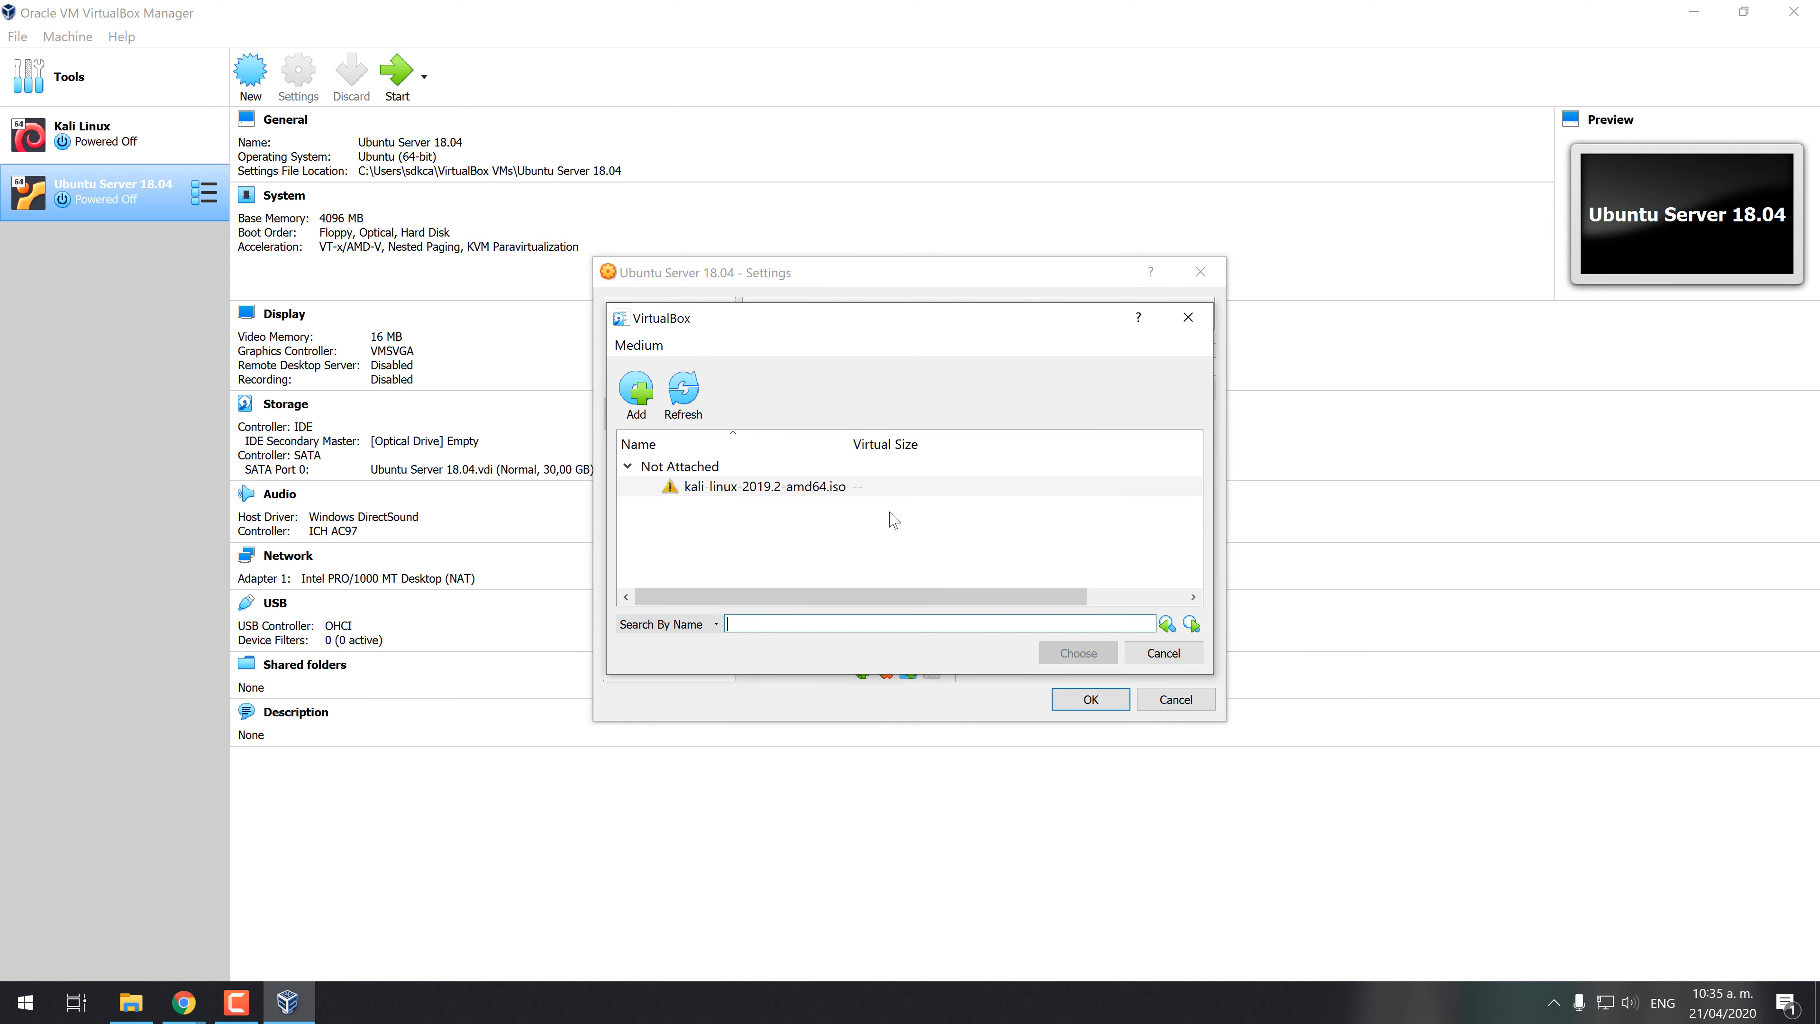
{"action": "left_click", "coordinate": [636, 390]}
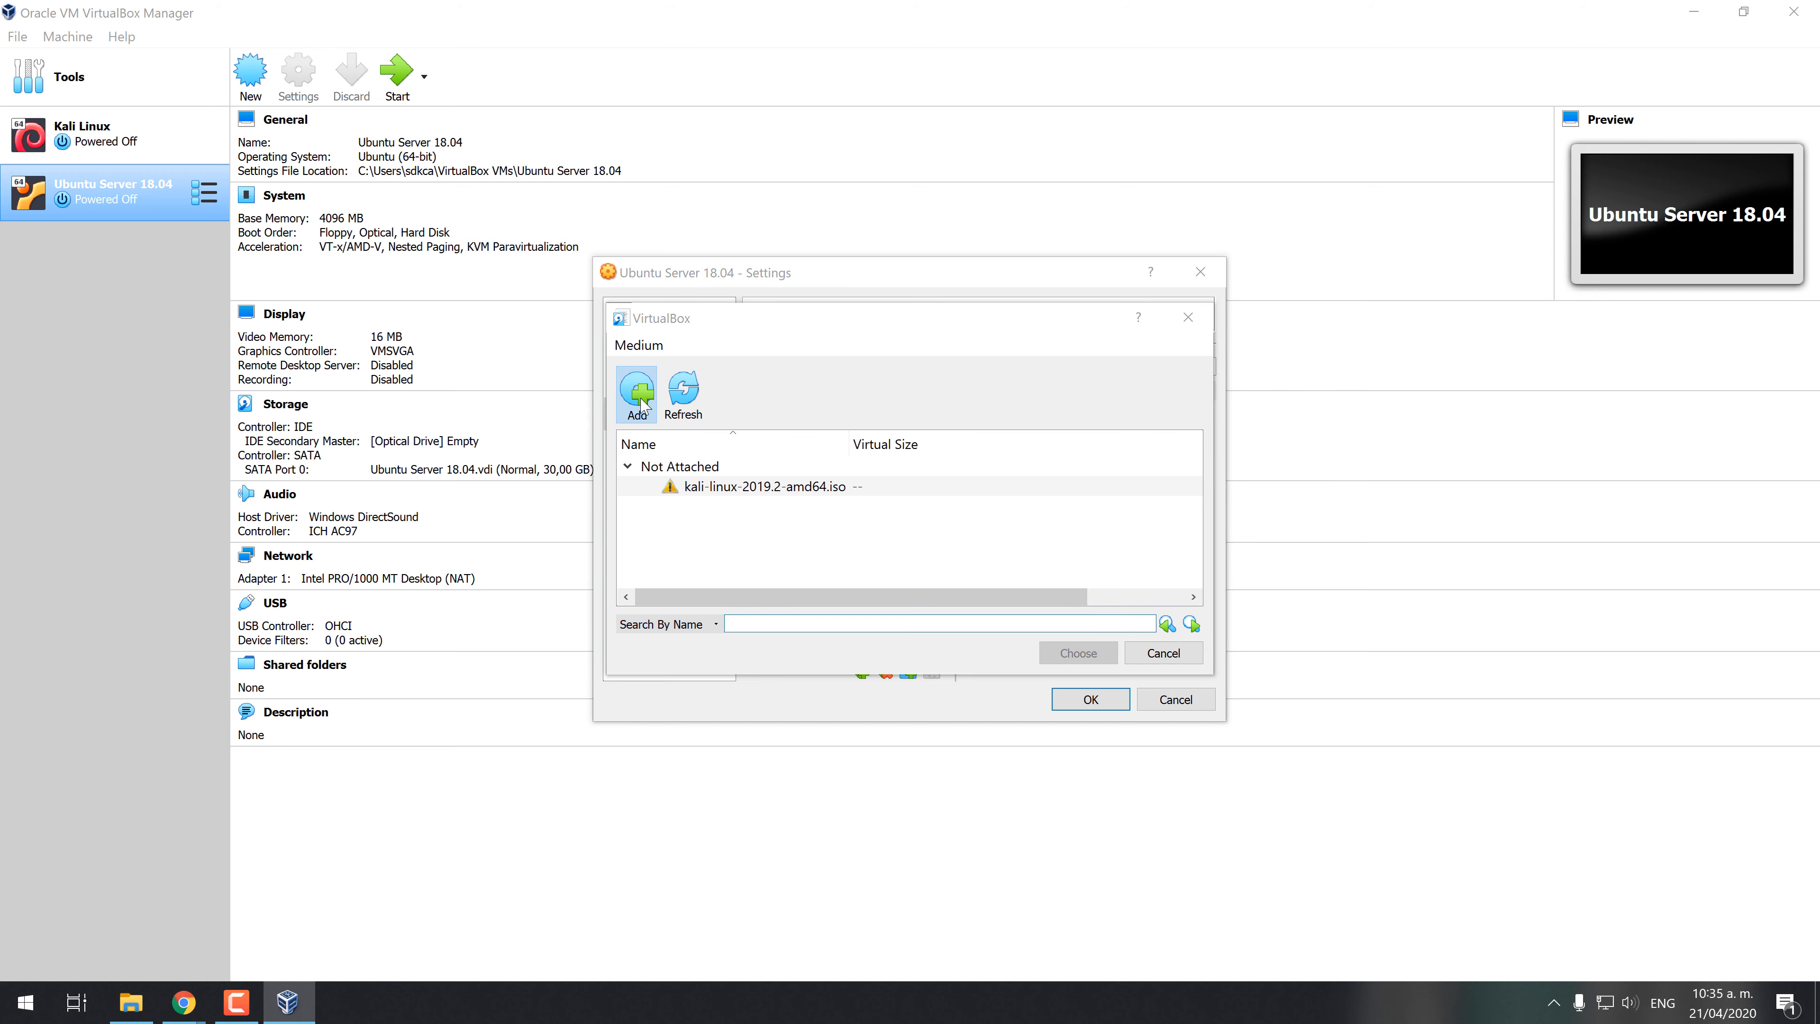
{"action": "left_click", "coordinate": [1016, 480]}
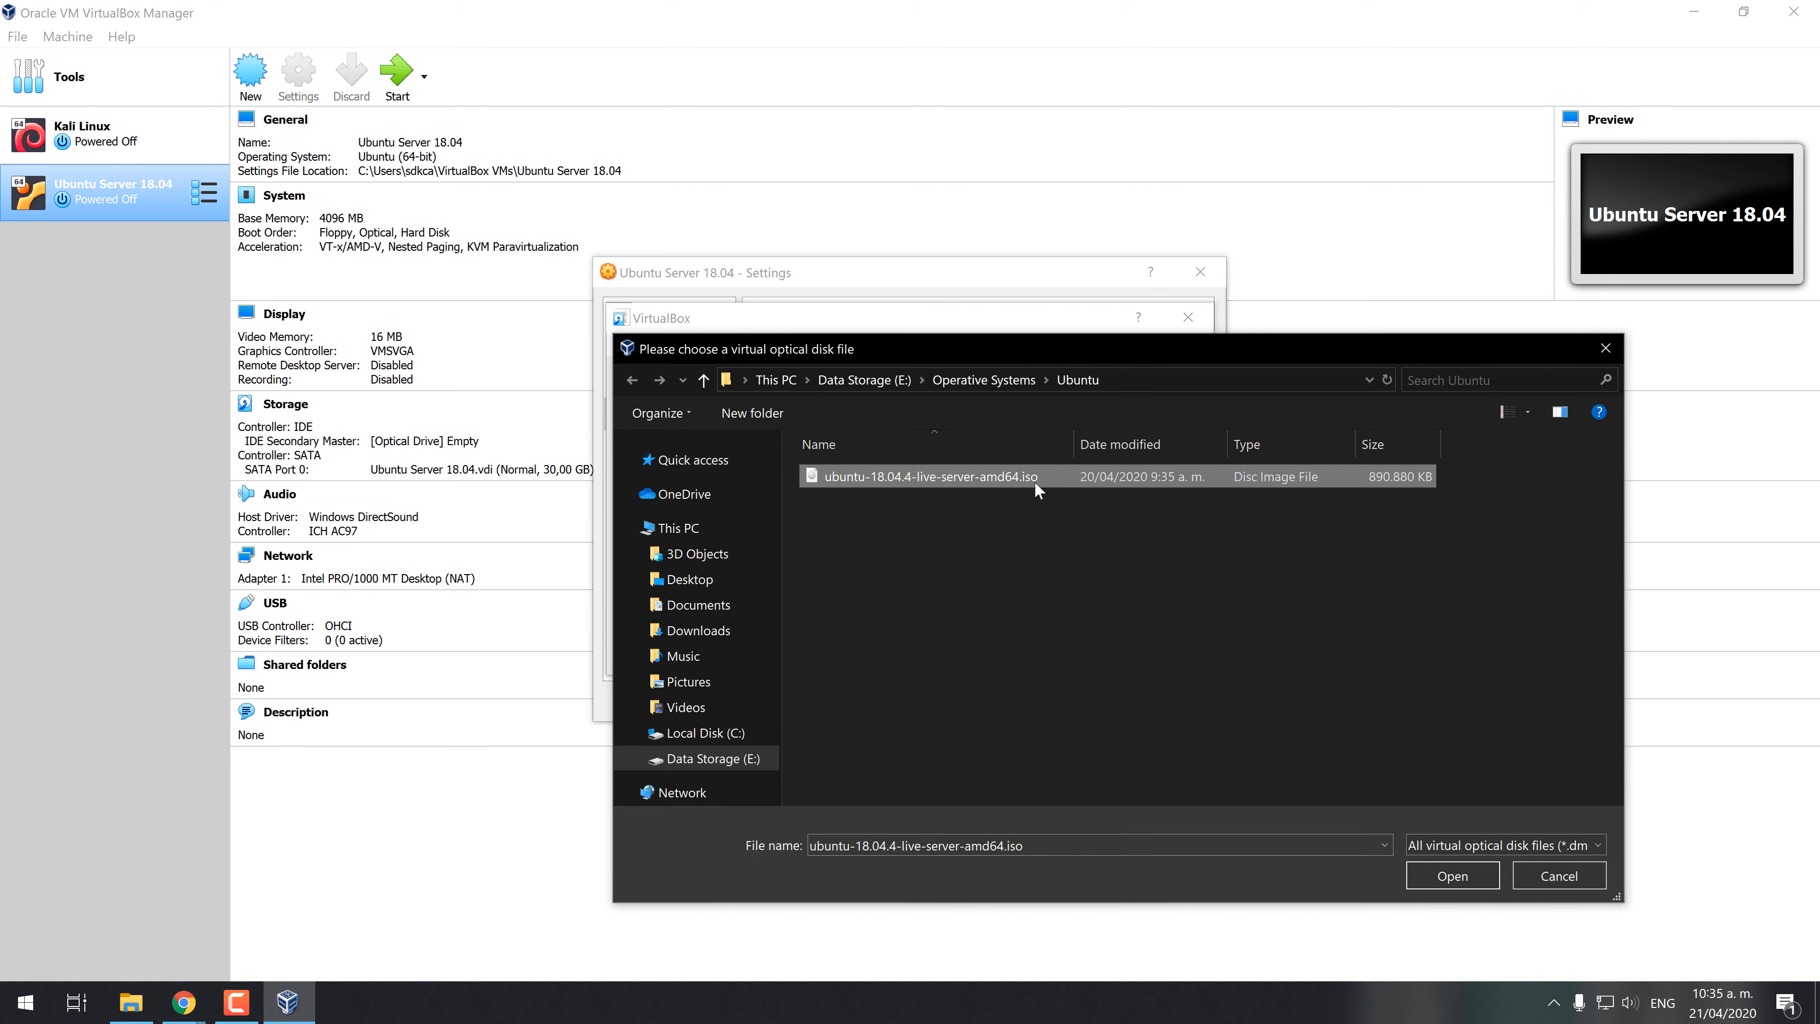
{"action": "left_click", "coordinate": [1443, 874]}
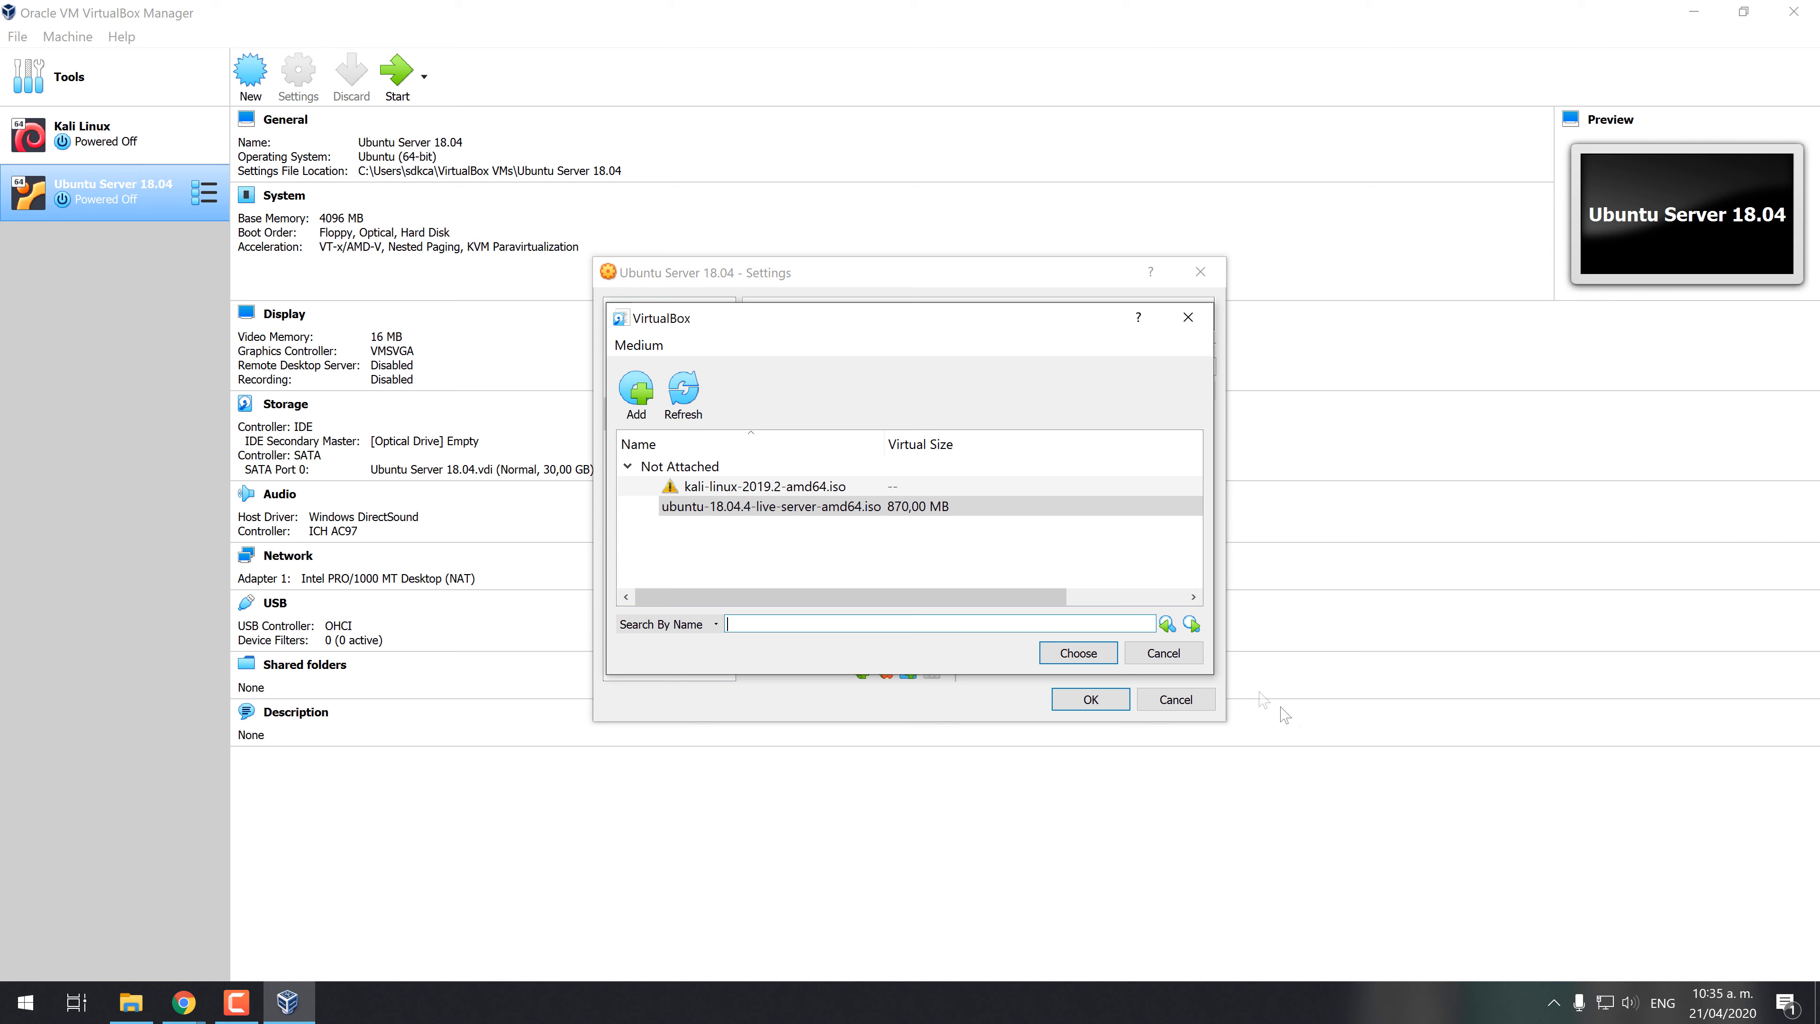
{"action": "left_click", "coordinate": [1079, 656]}
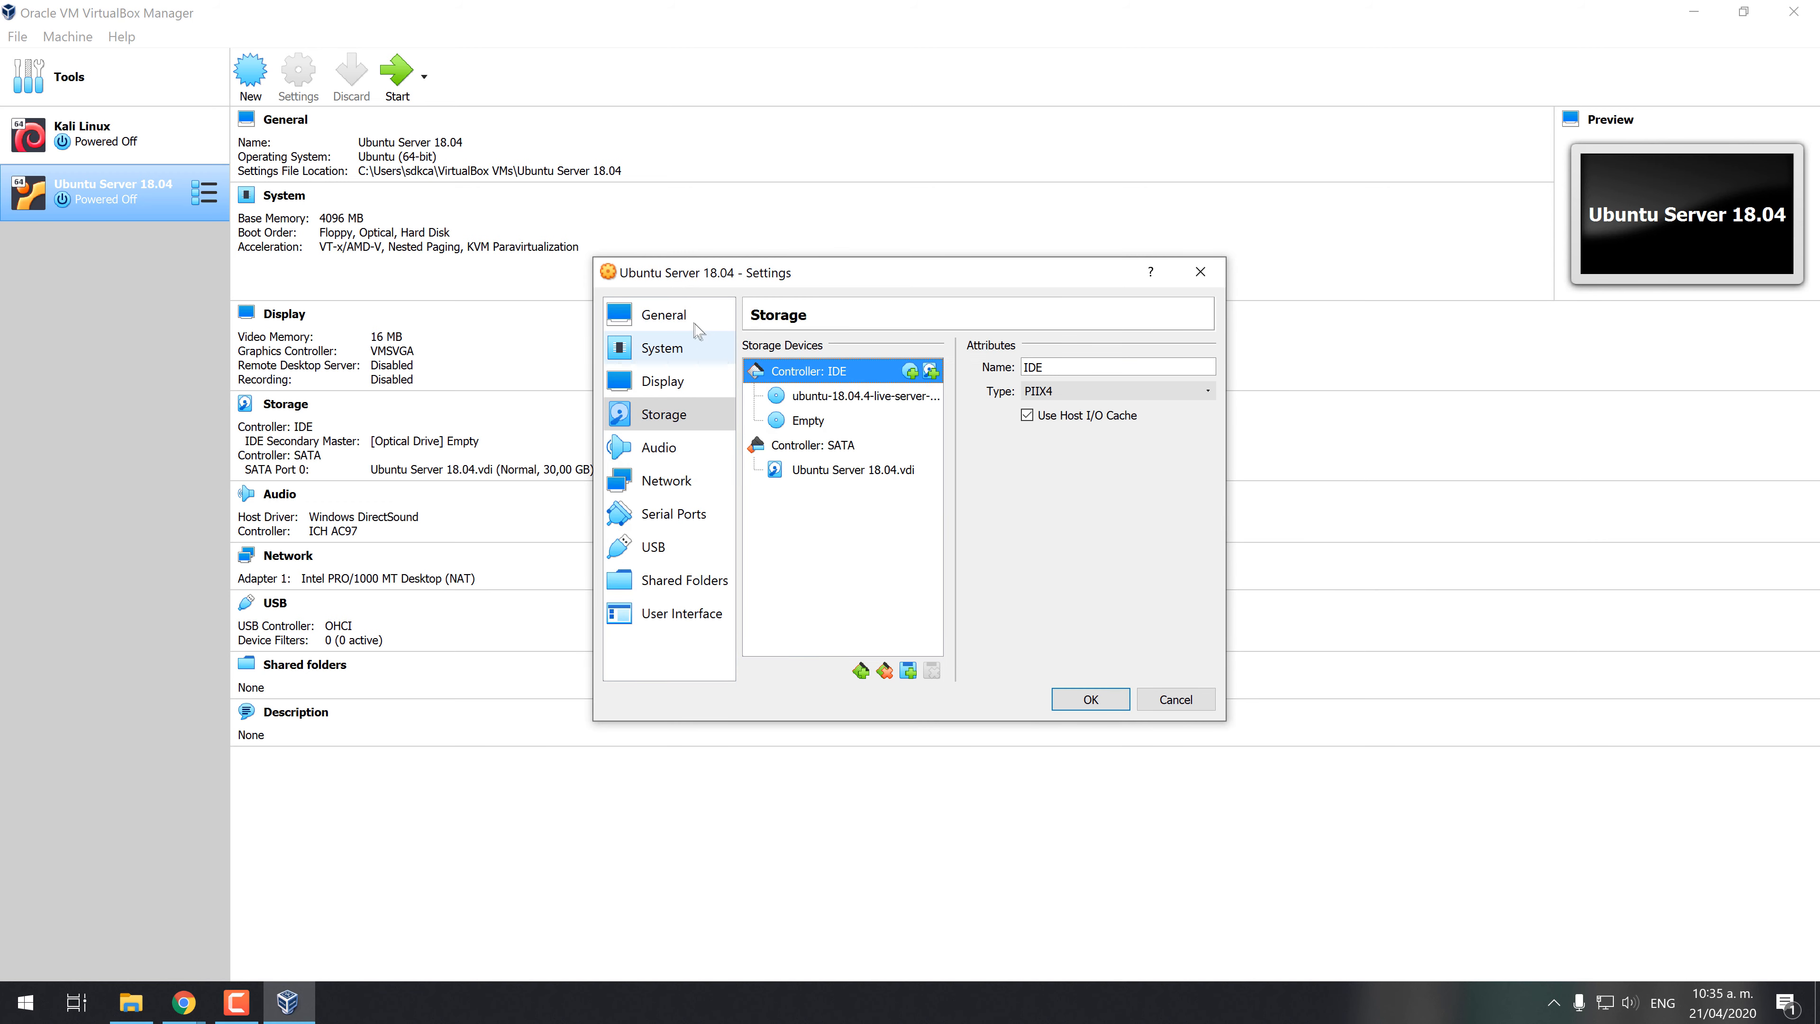
{"action": "left_click", "coordinate": [687, 326]}
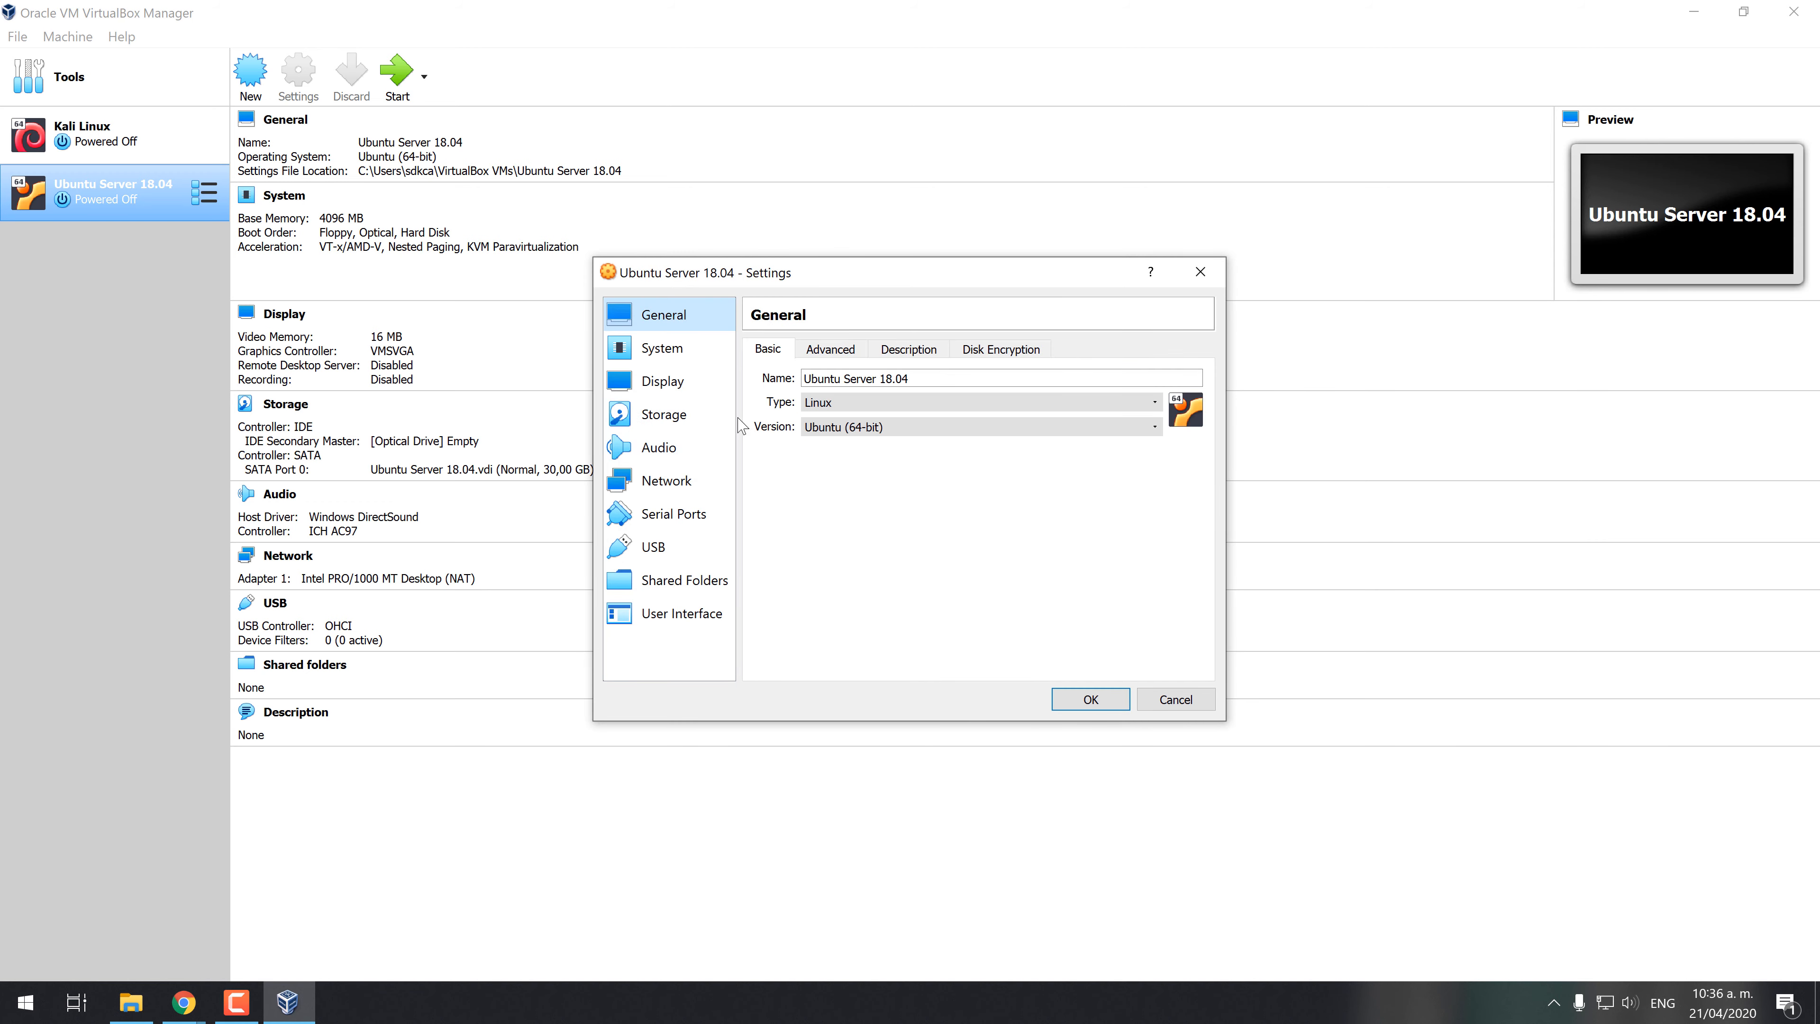
{"action": "left_click", "coordinate": [1090, 699]}
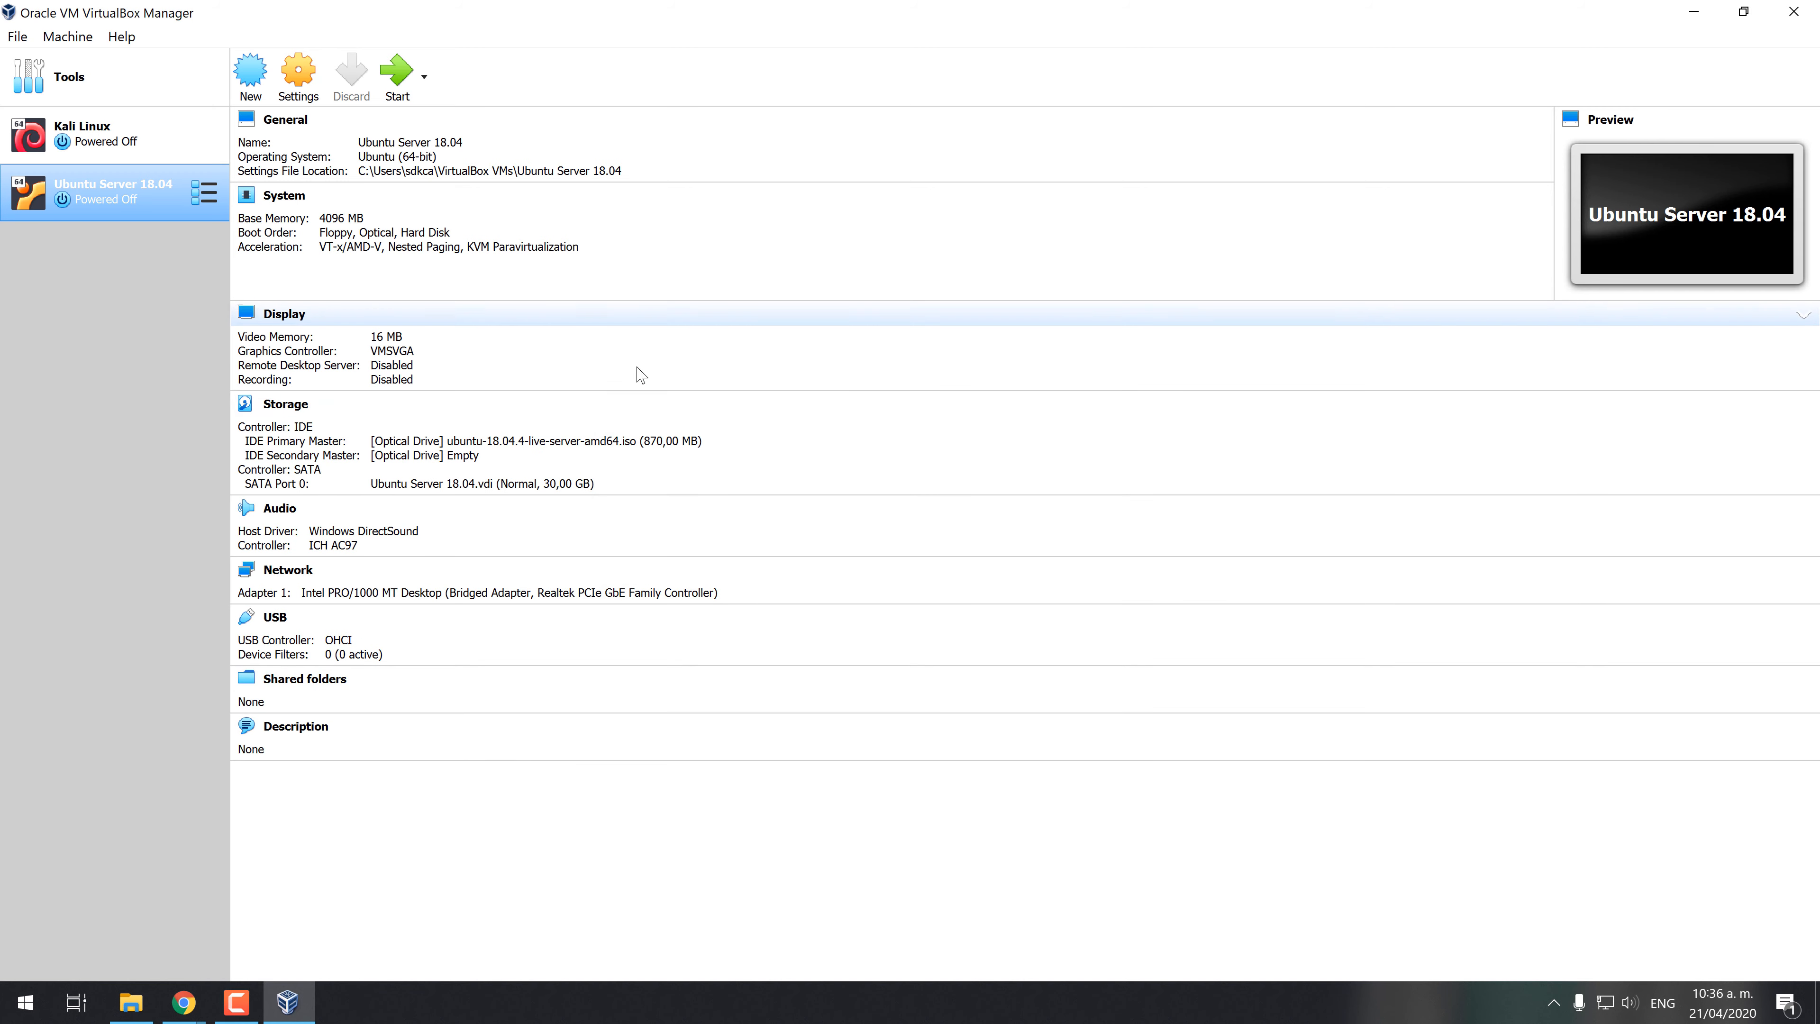
Step: Start the Ubuntu Server 18.04 machine and show it in Scaled Mode in a maximized window
{"action": "left_click", "coordinate": [397, 72]}
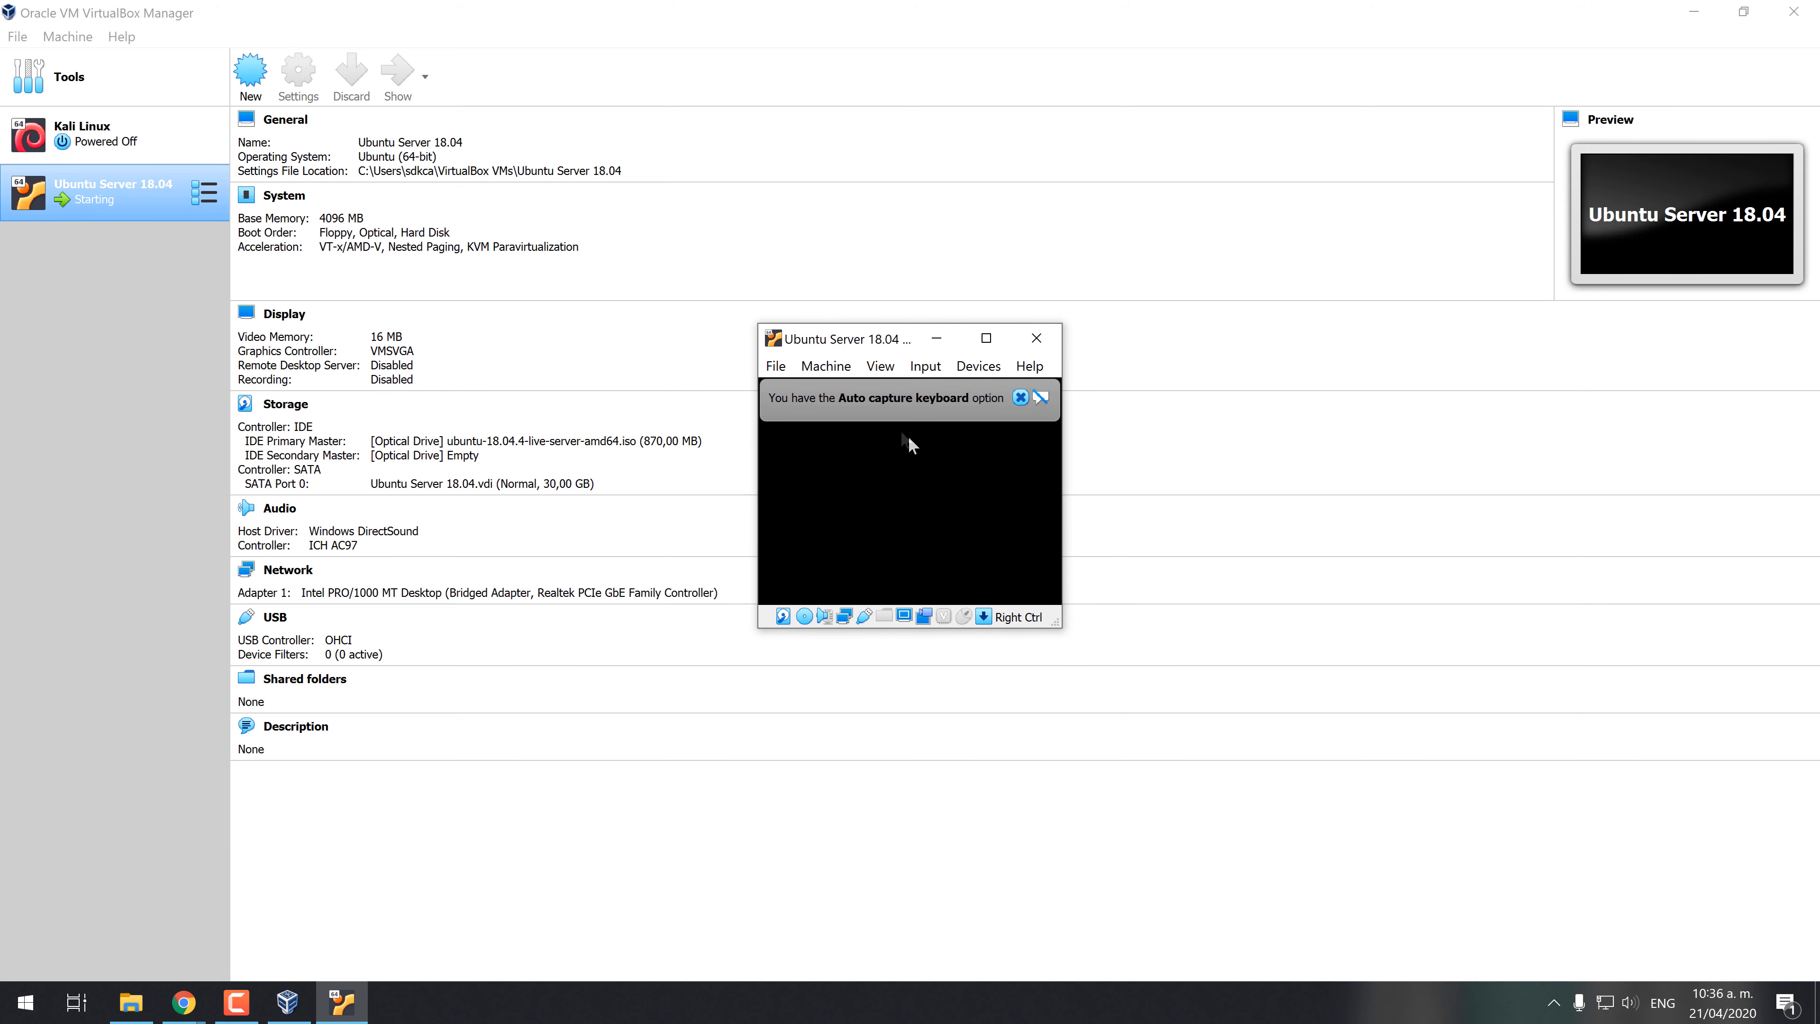
{"action": "left_click", "coordinate": [879, 366]}
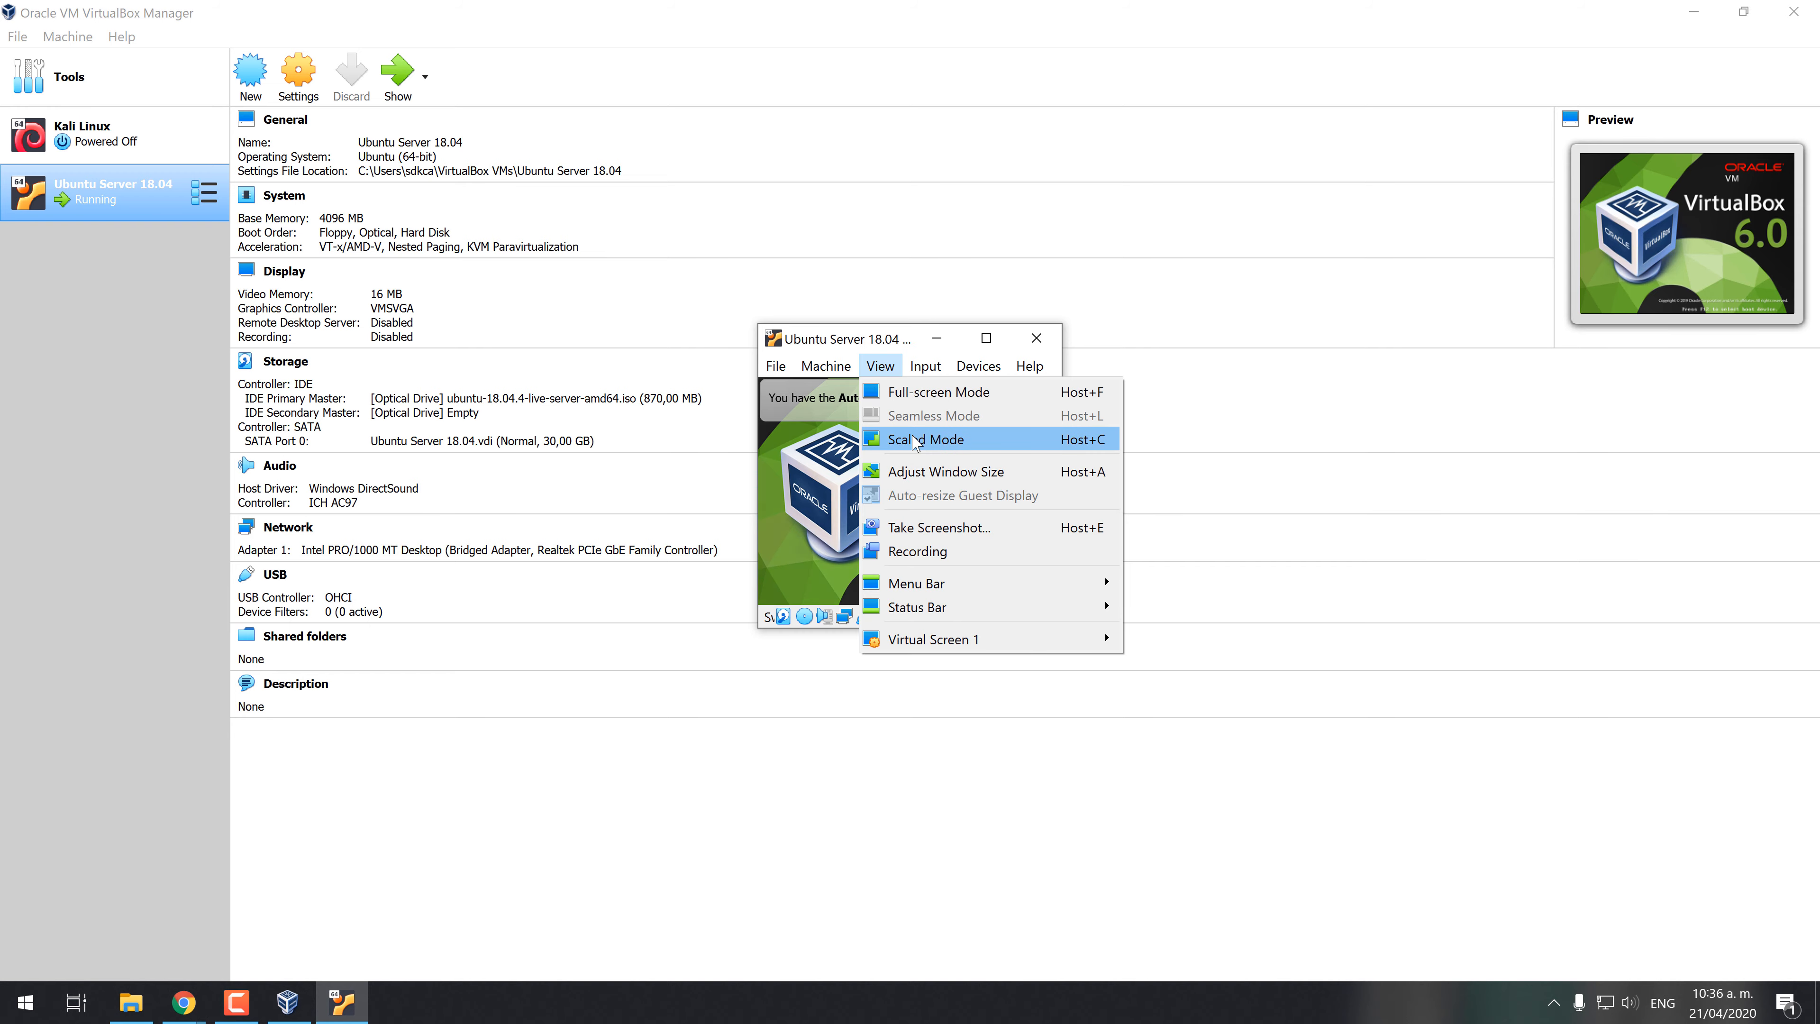
{"action": "left_click", "coordinate": [917, 449]}
{"action": "left_click", "coordinate": [867, 568]}
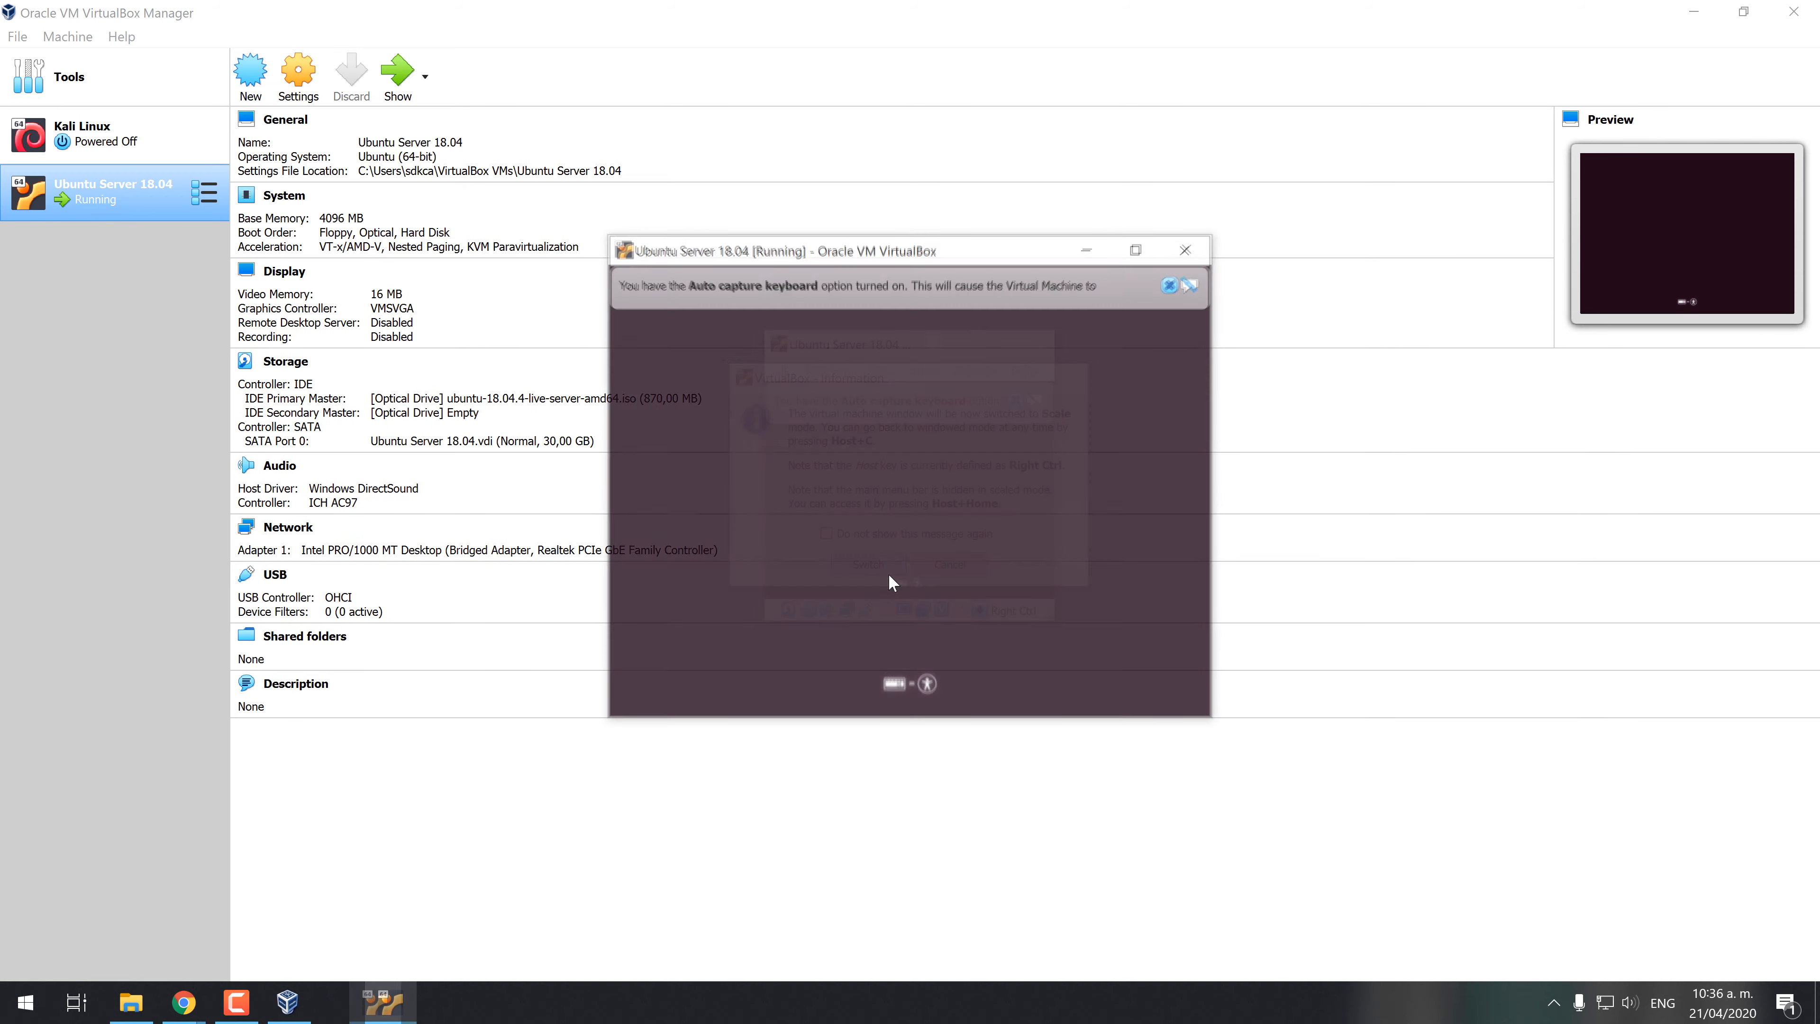
{"action": "left_click", "coordinate": [1137, 248]}
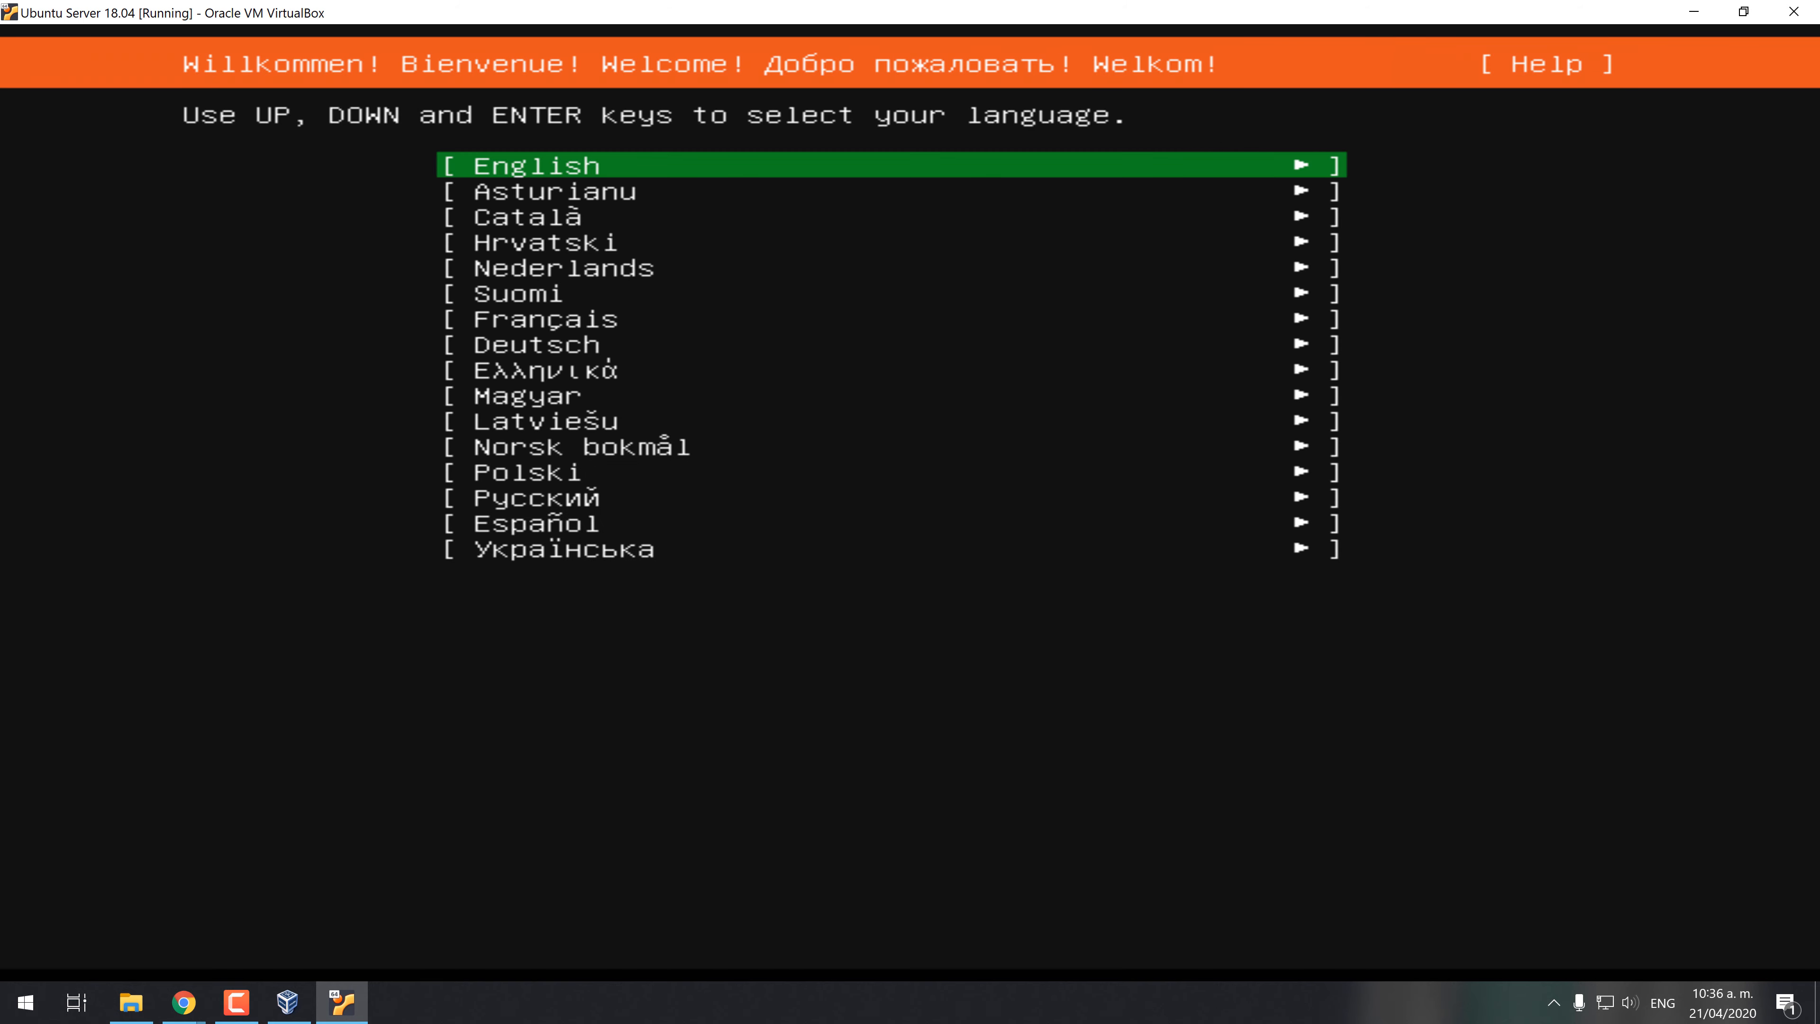
Step: Choose English as the installer language and update to the new installer
{"action": "key", "text": "Down"}
{"action": "key", "text": "Down"}
{"action": "key", "text": "Up"}
{"action": "key", "text": "Up"}
{"action": "key", "text": "Return"}
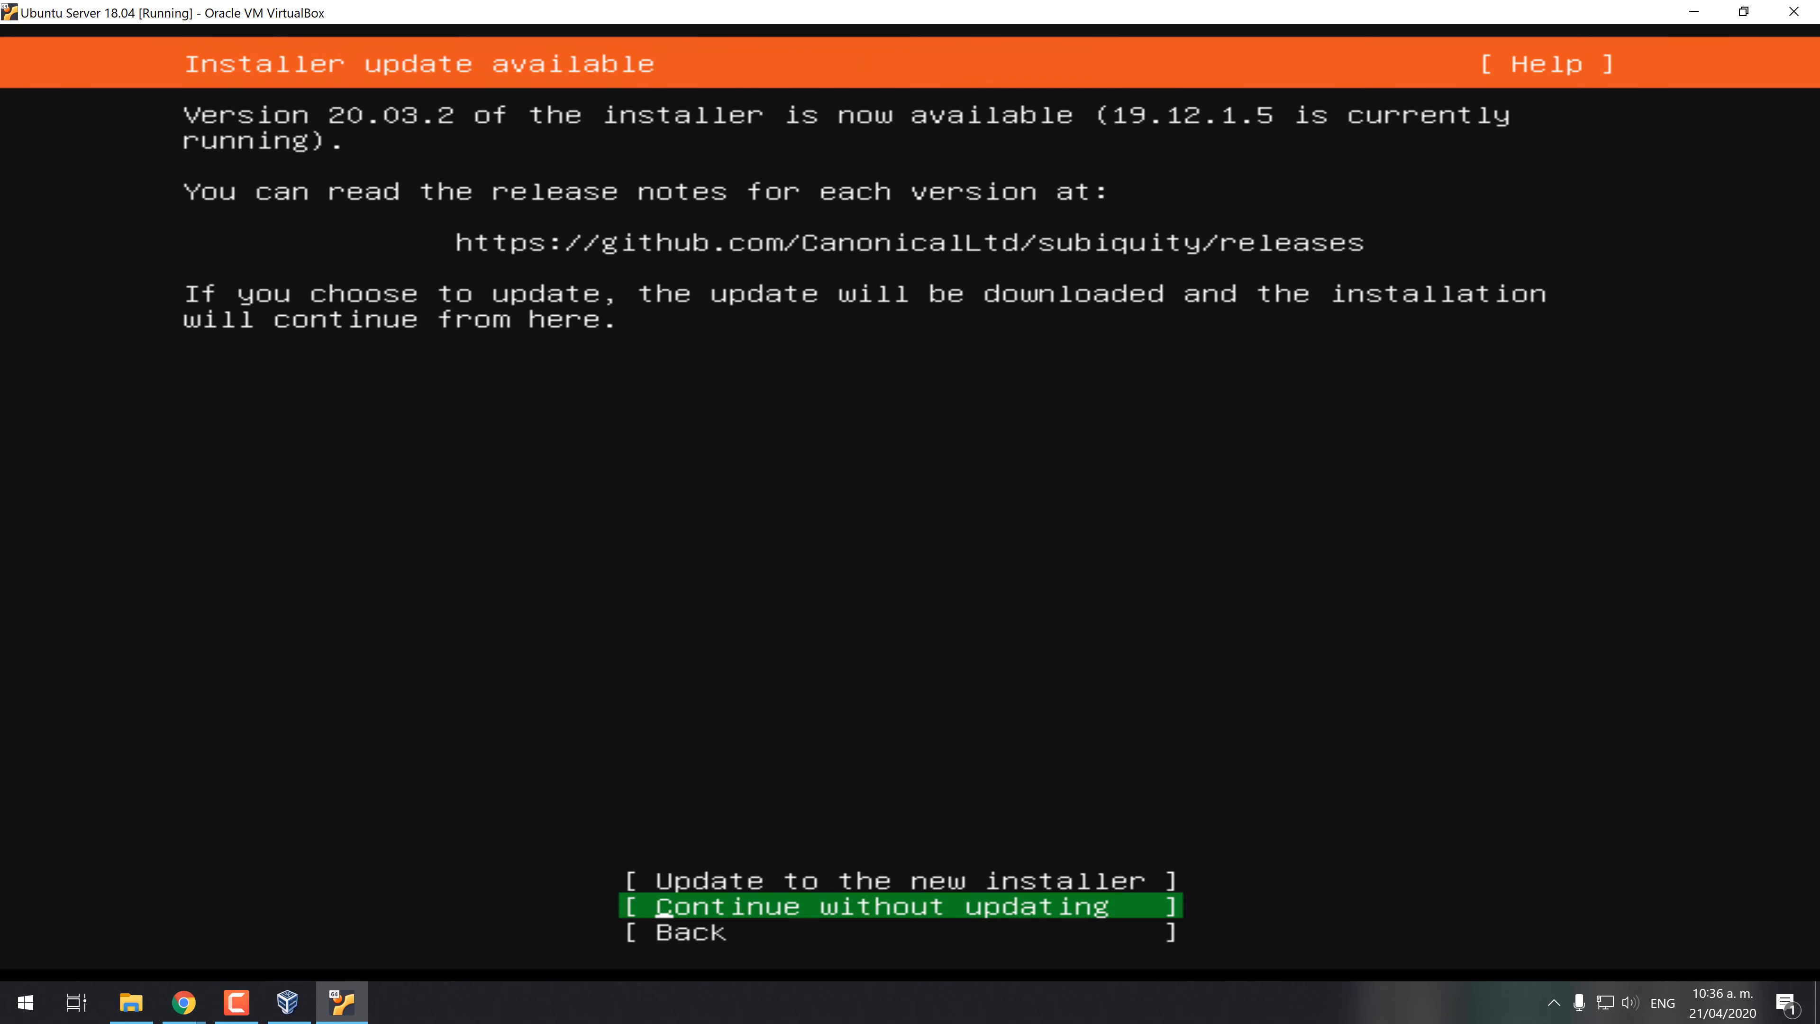
{"action": "key", "text": "Up"}
{"action": "key", "text": "Return"}
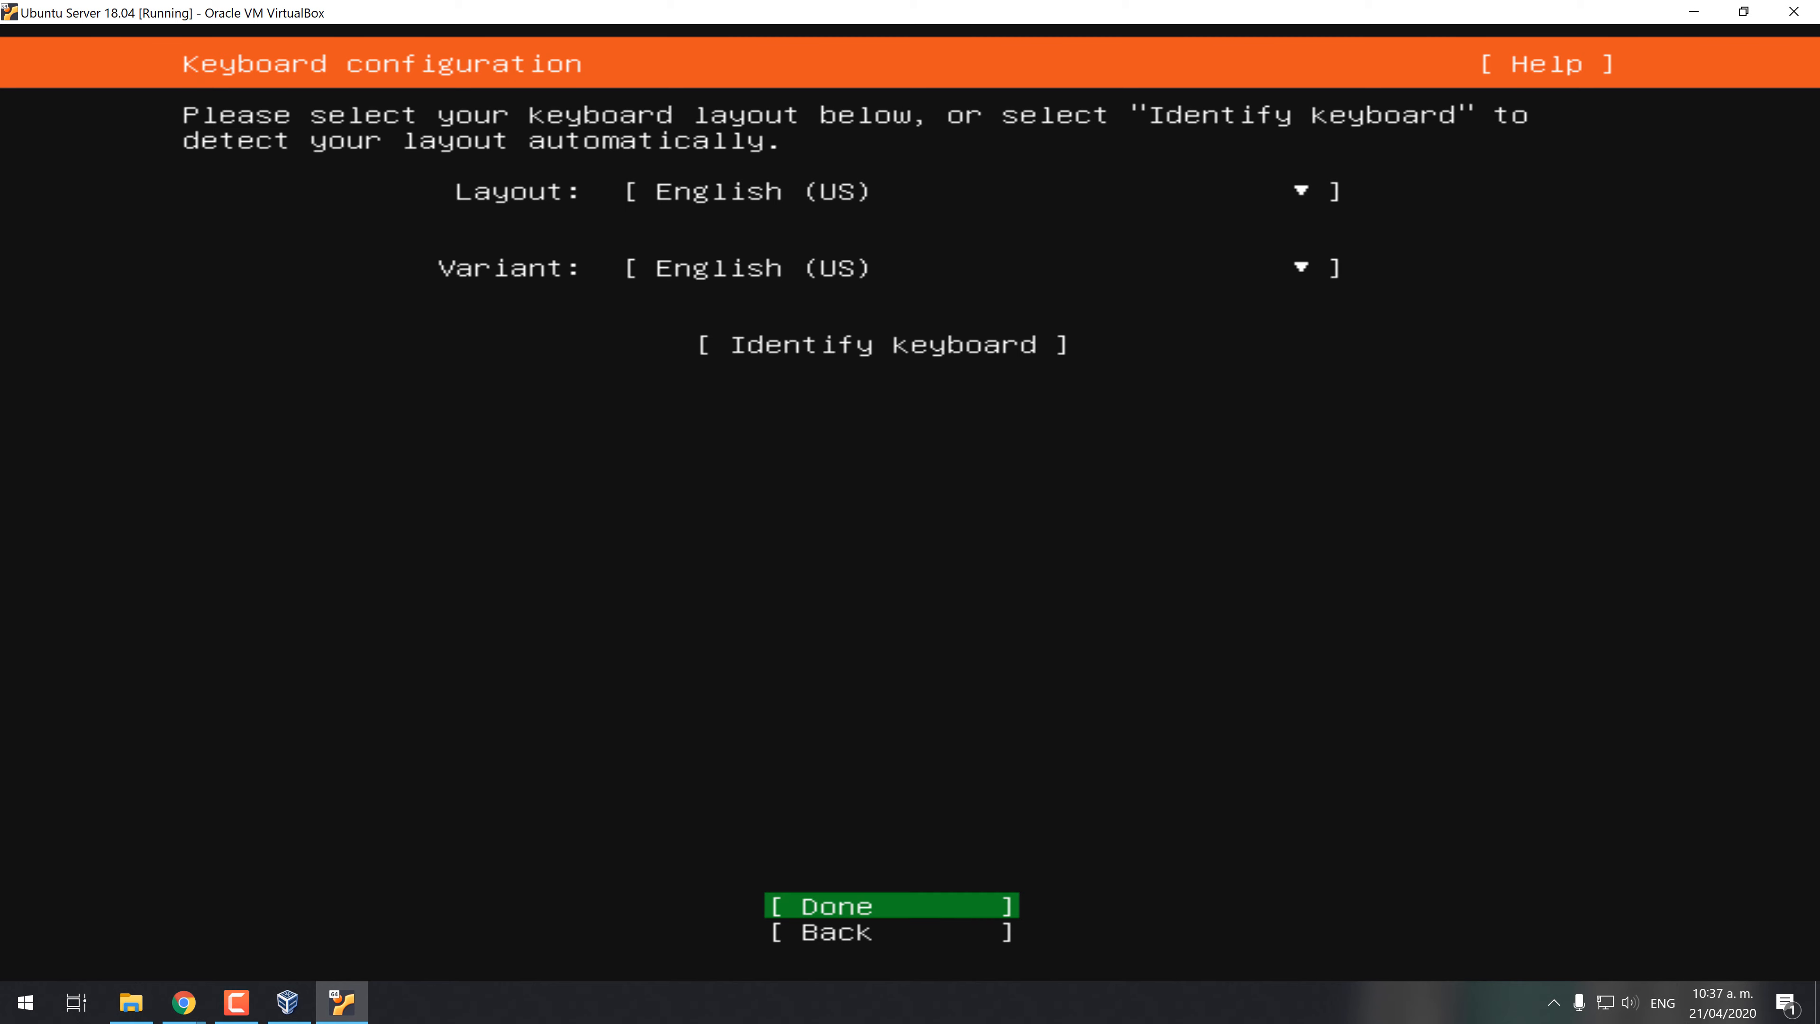
Step: Accept the English (US) keyboard, the default network connection, a blank proxy and the default Ubuntu archive mirror
{"action": "key", "text": "Return"}
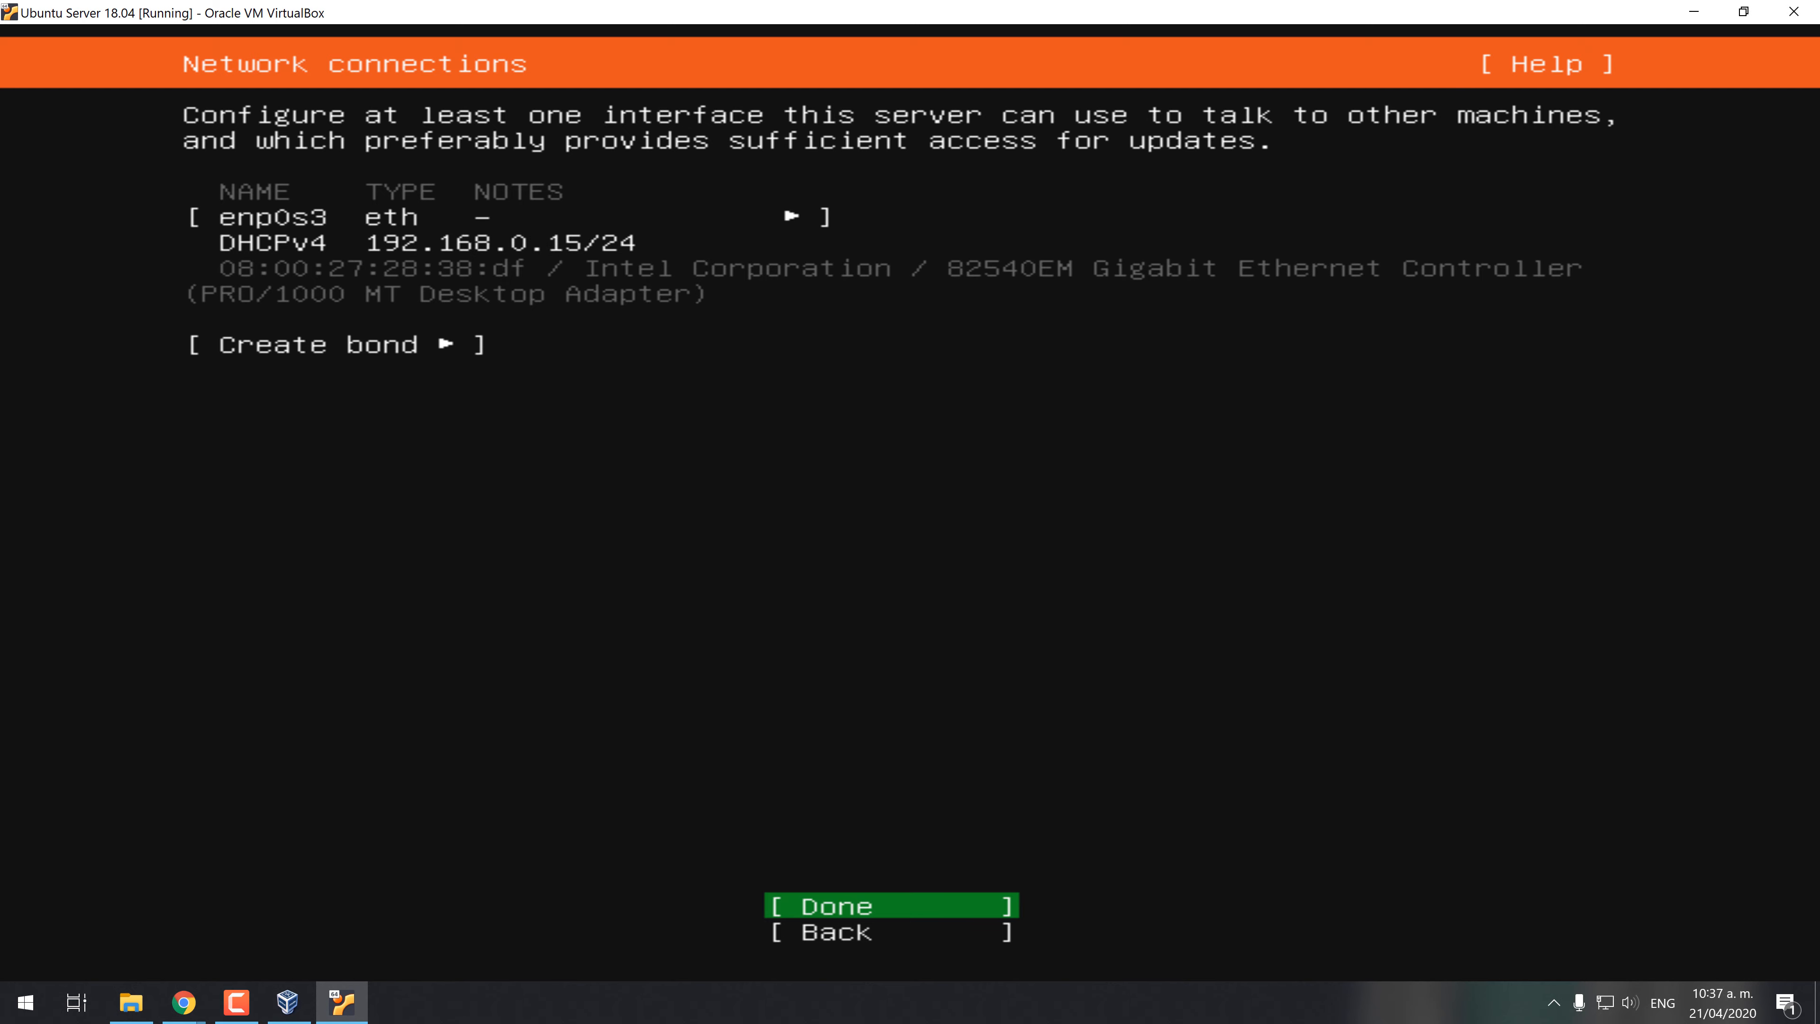
{"action": "key", "text": "Return"}
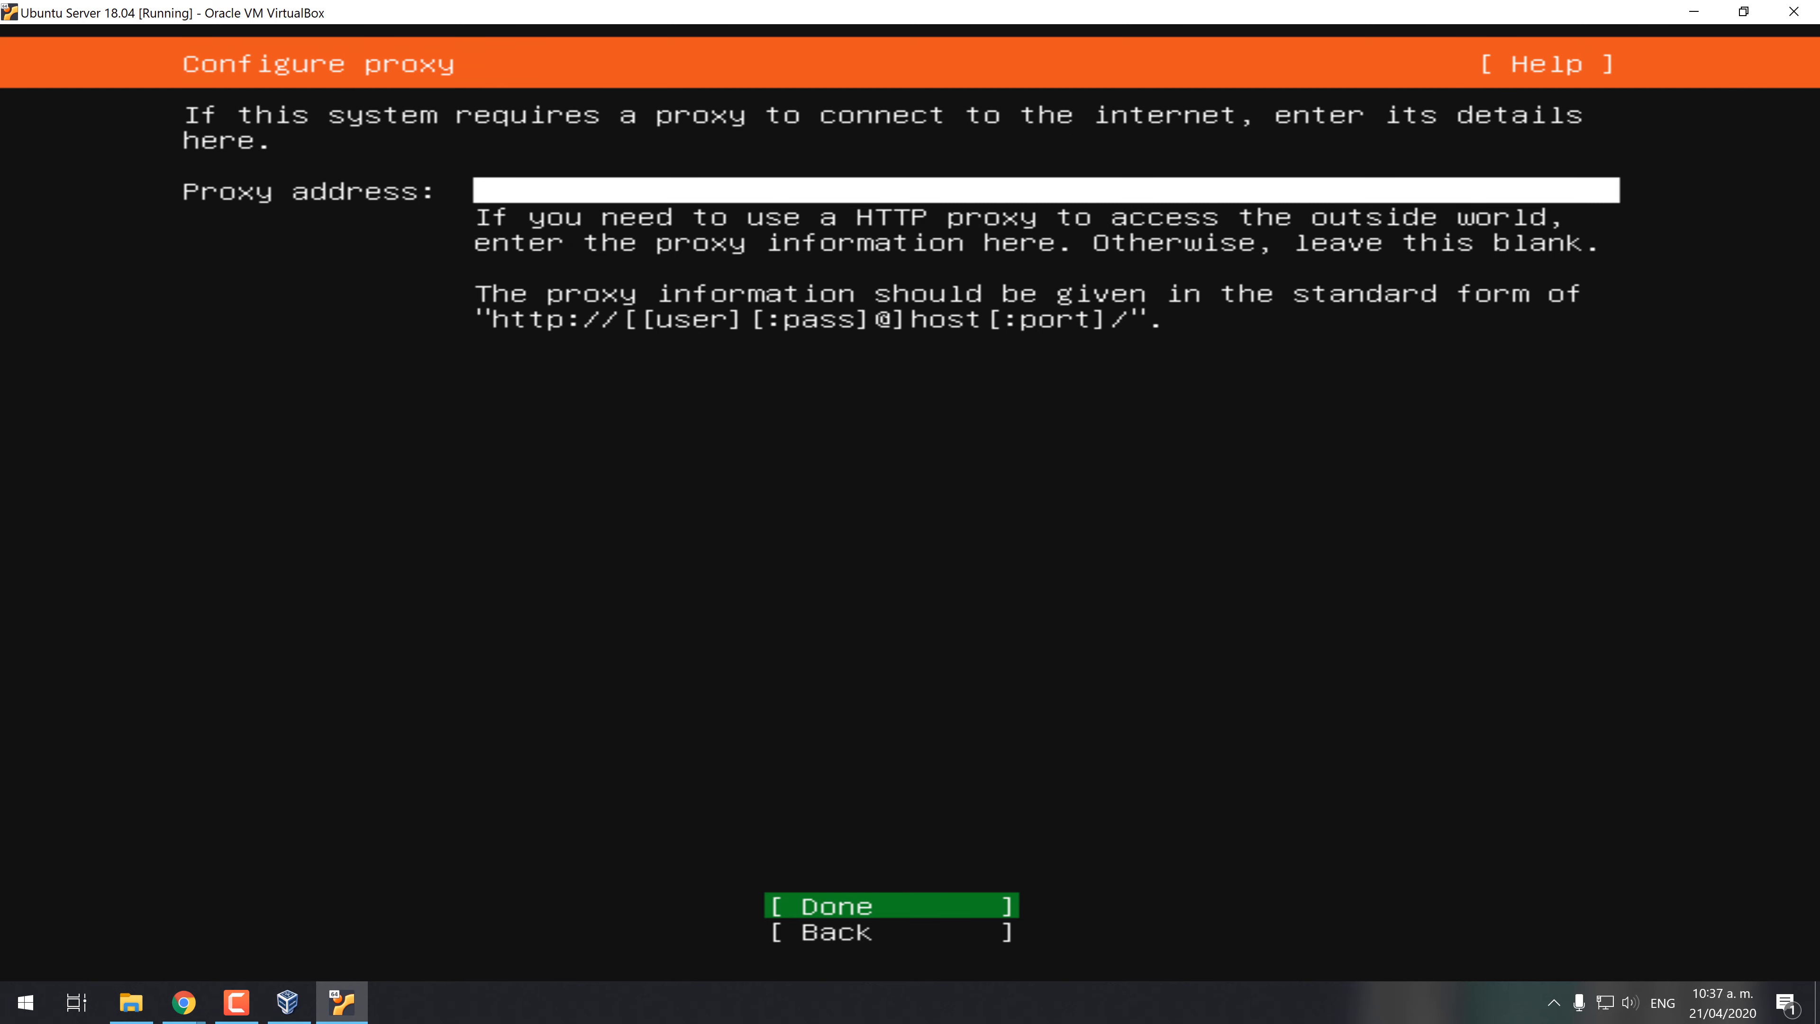
{"action": "key", "text": "Return"}
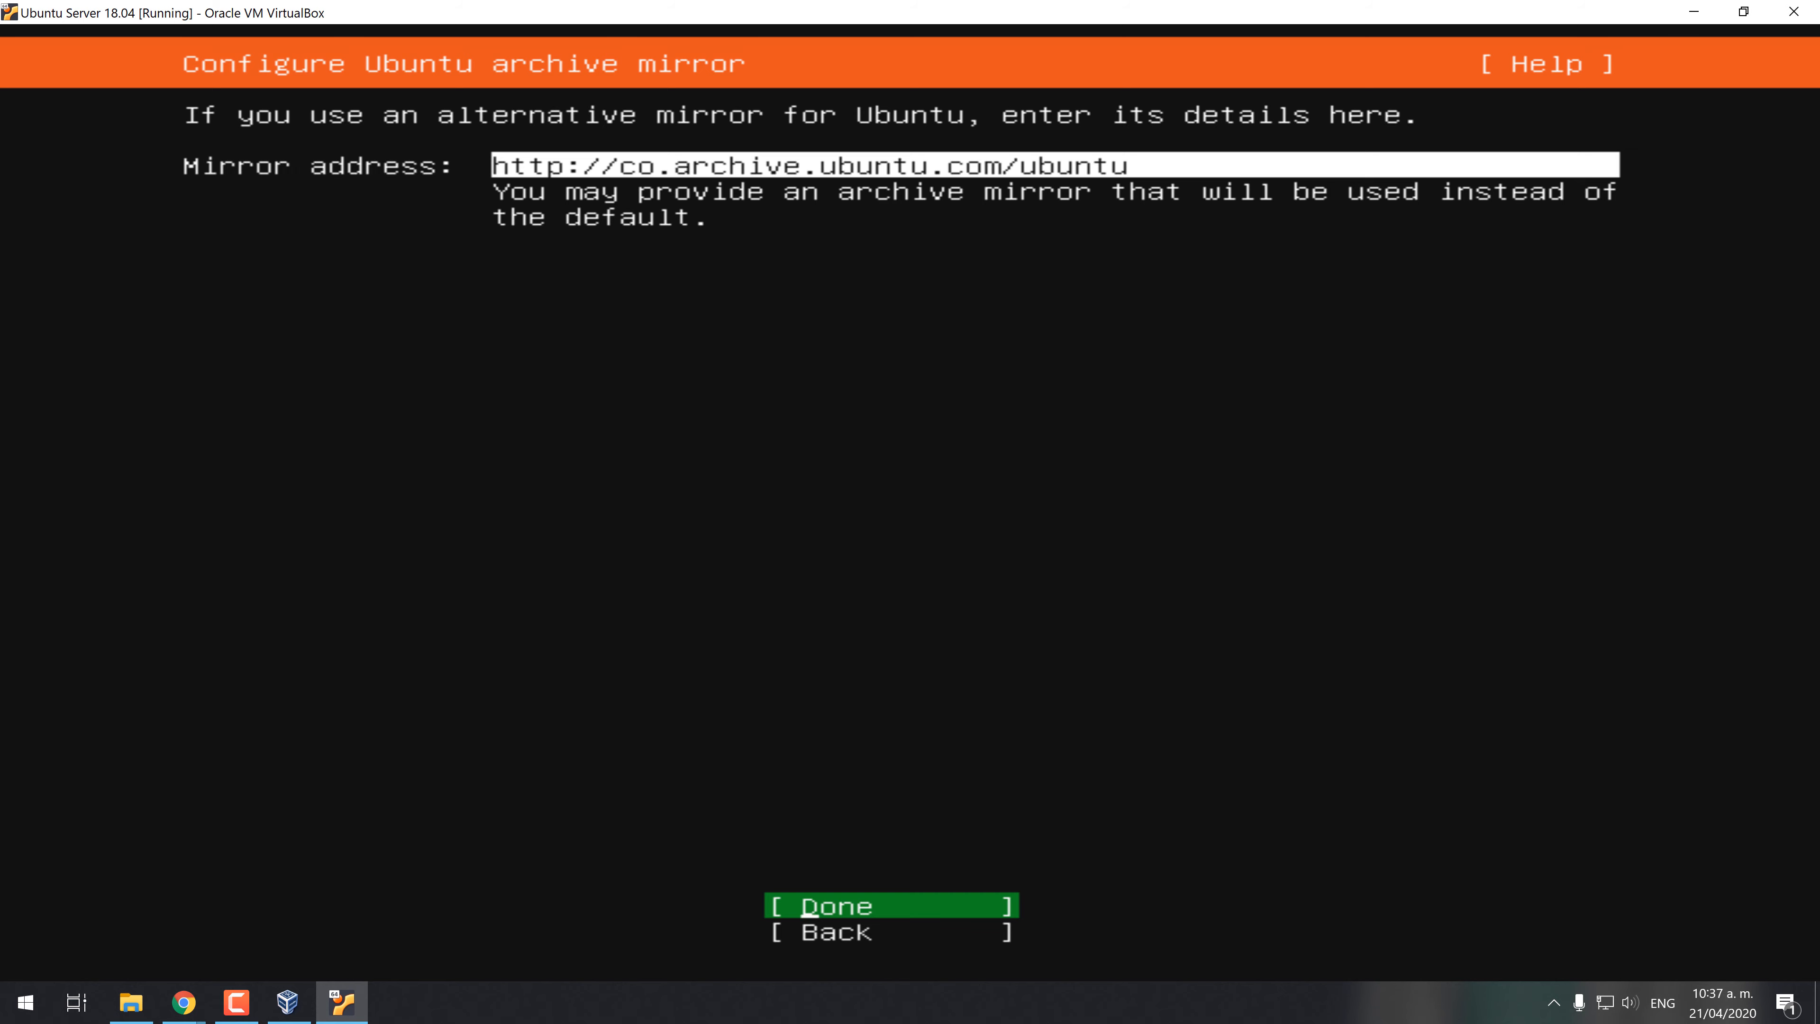
{"action": "key", "text": "Down"}
{"action": "key", "text": "Up"}
{"action": "key", "text": "Return"}
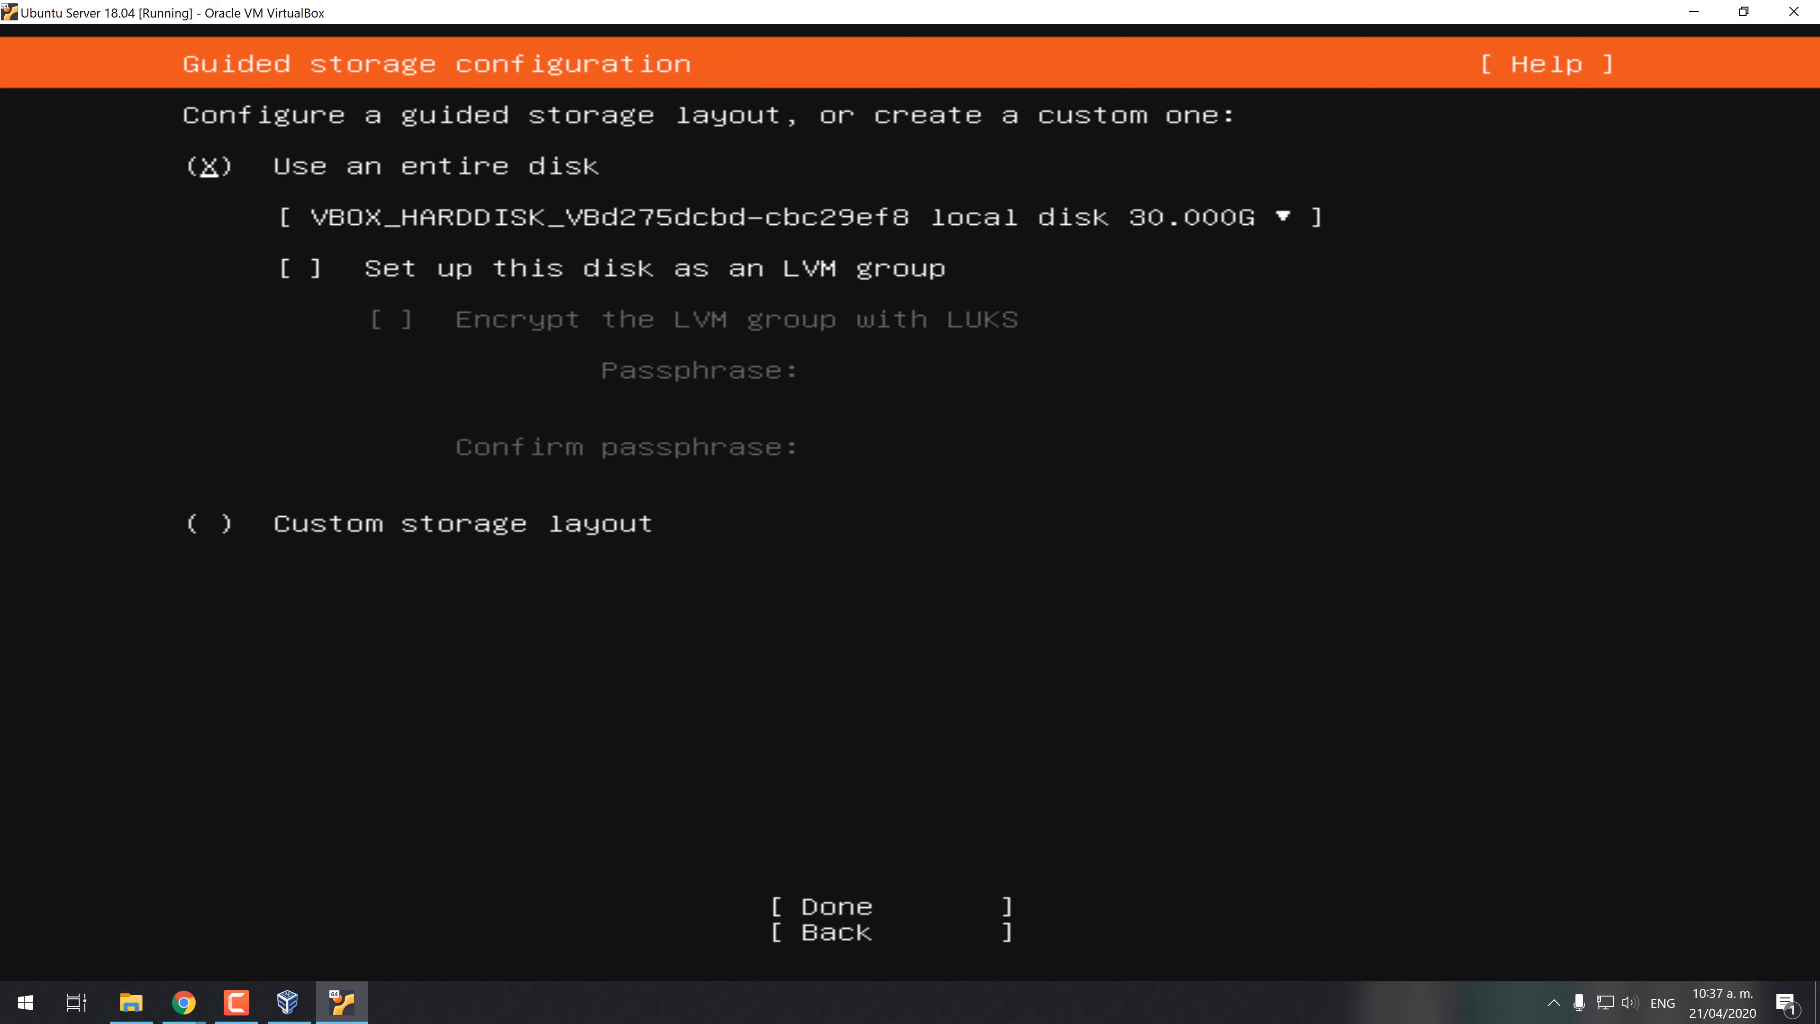
Step: Accept the guided storage layout that uses the entire 30.000G local disk without an LVM group
{"action": "key", "text": "Down"}
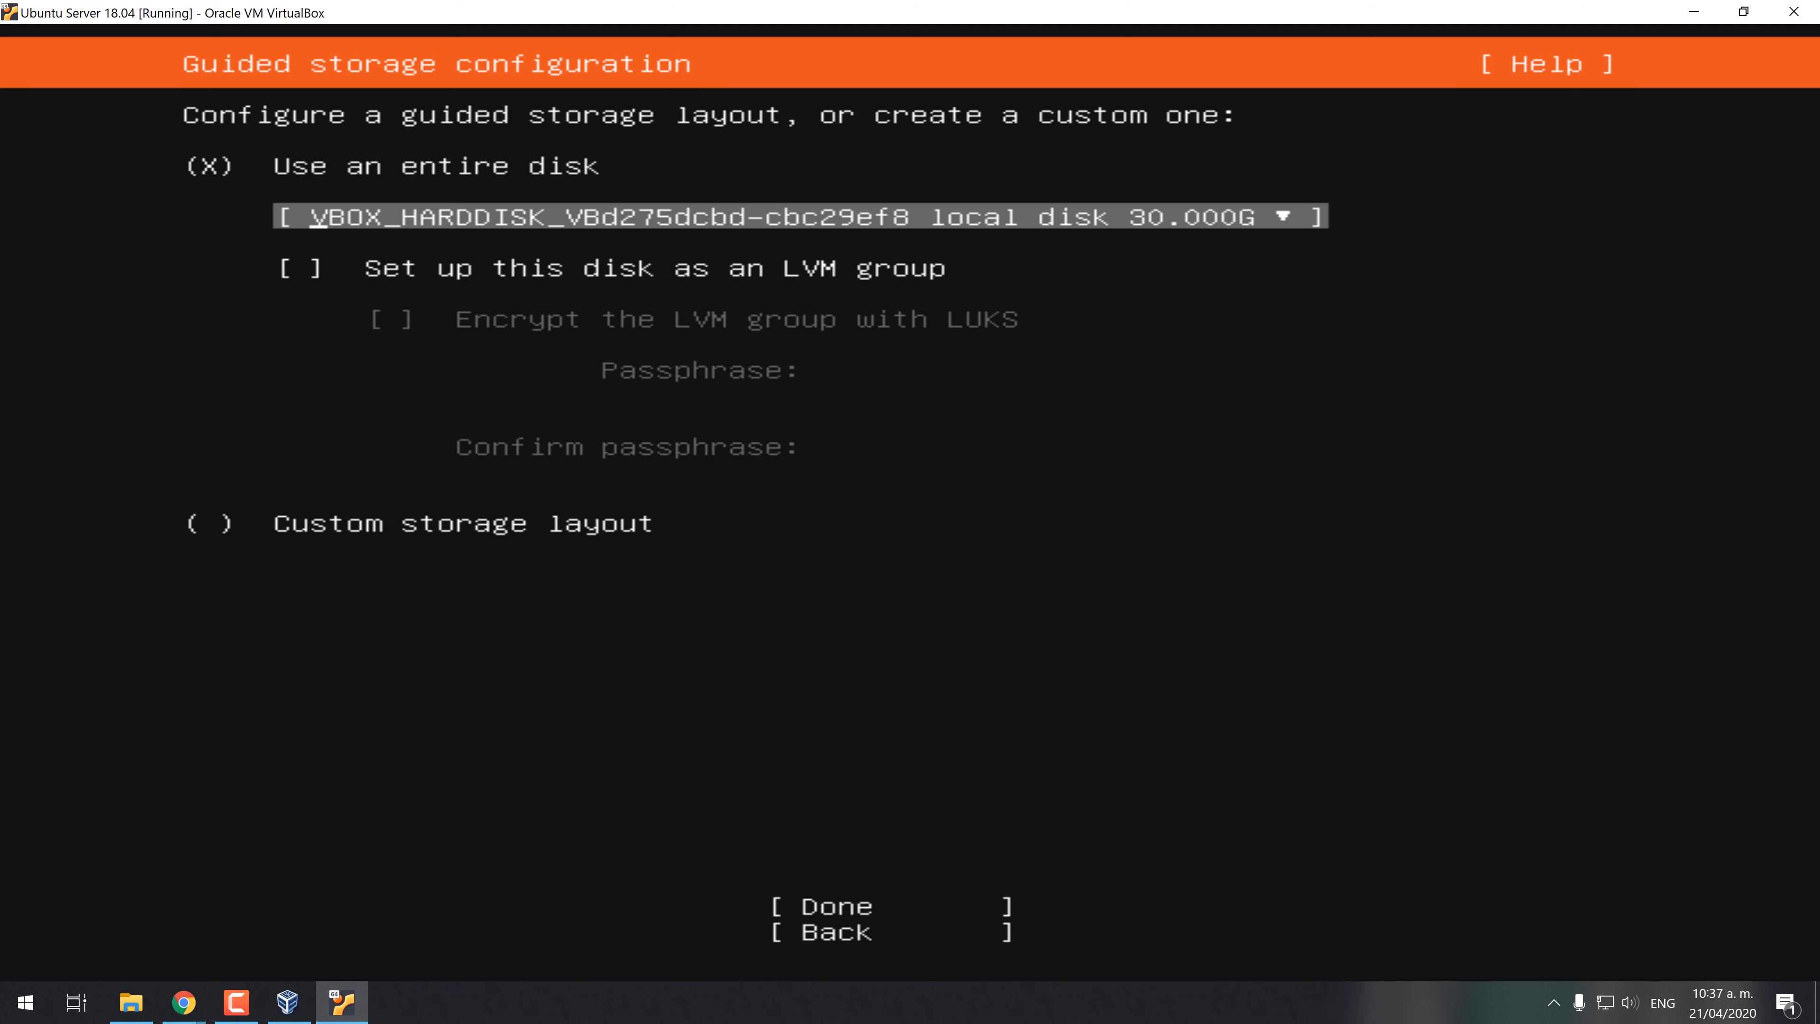
{"action": "key", "text": "Up"}
{"action": "key", "text": "Down"}
{"action": "key", "text": "Down"}
{"action": "key", "text": "Tab"}
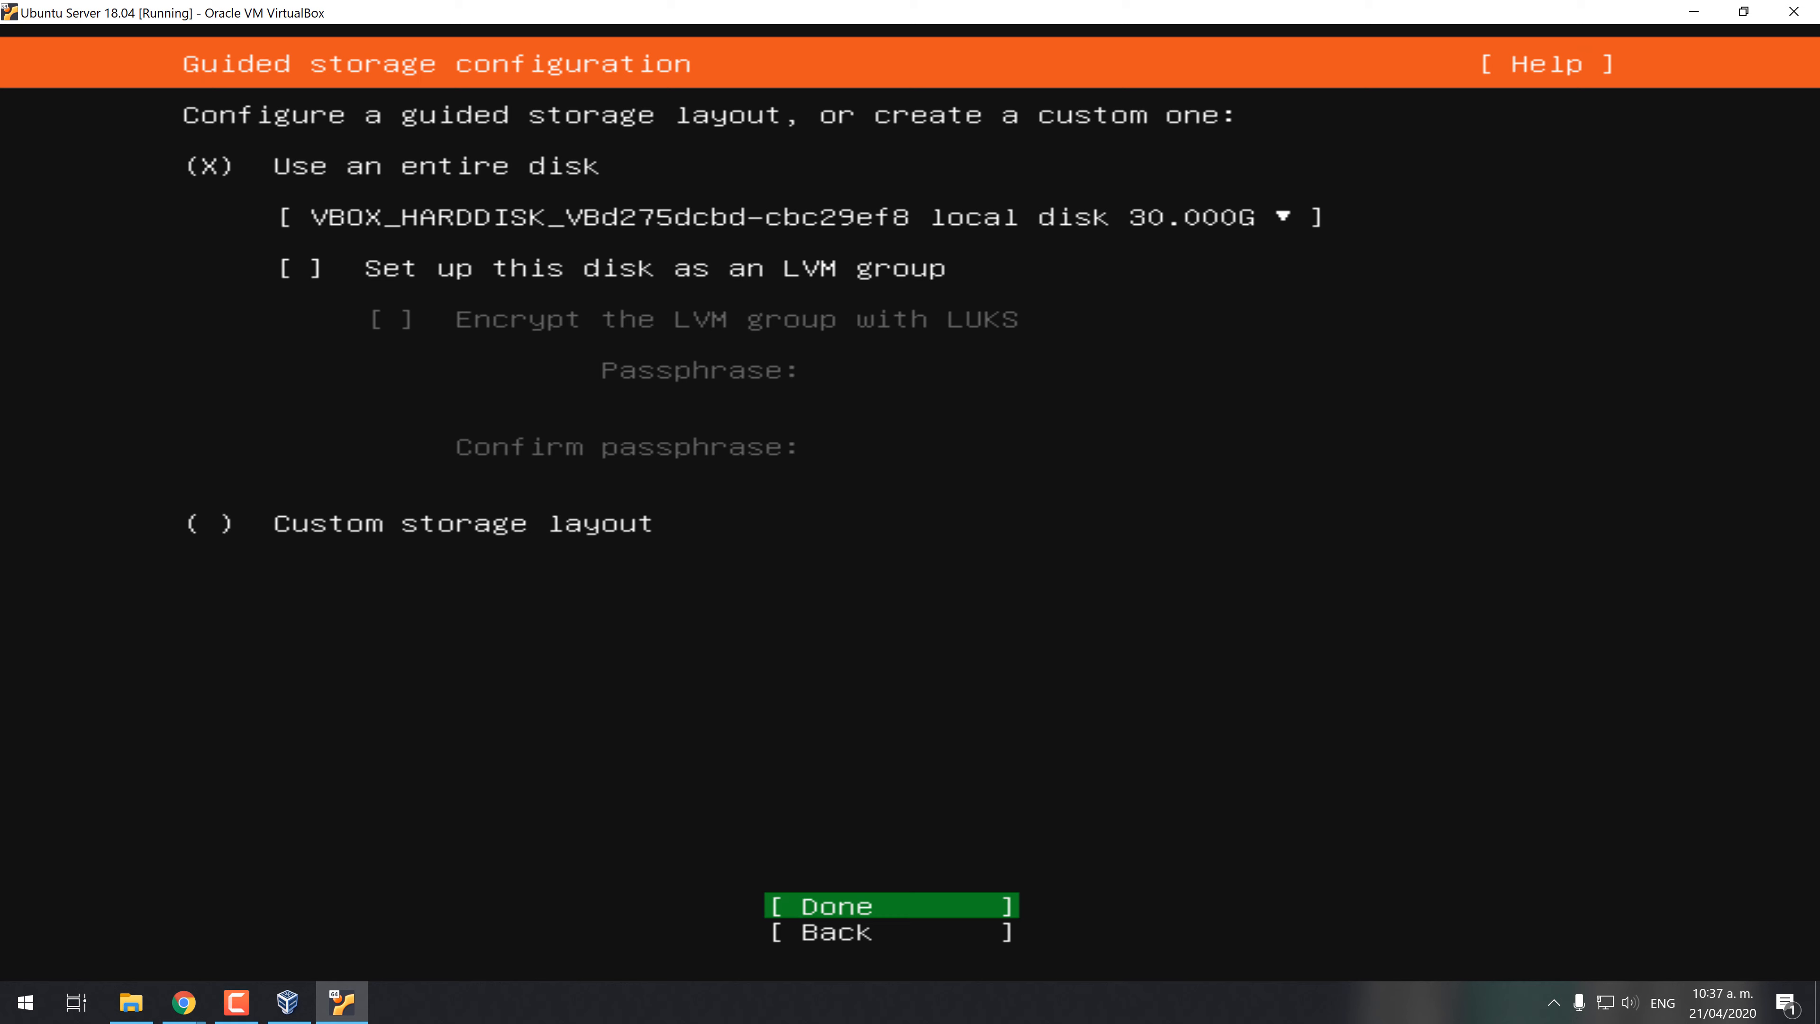
{"action": "key", "text": "Return"}
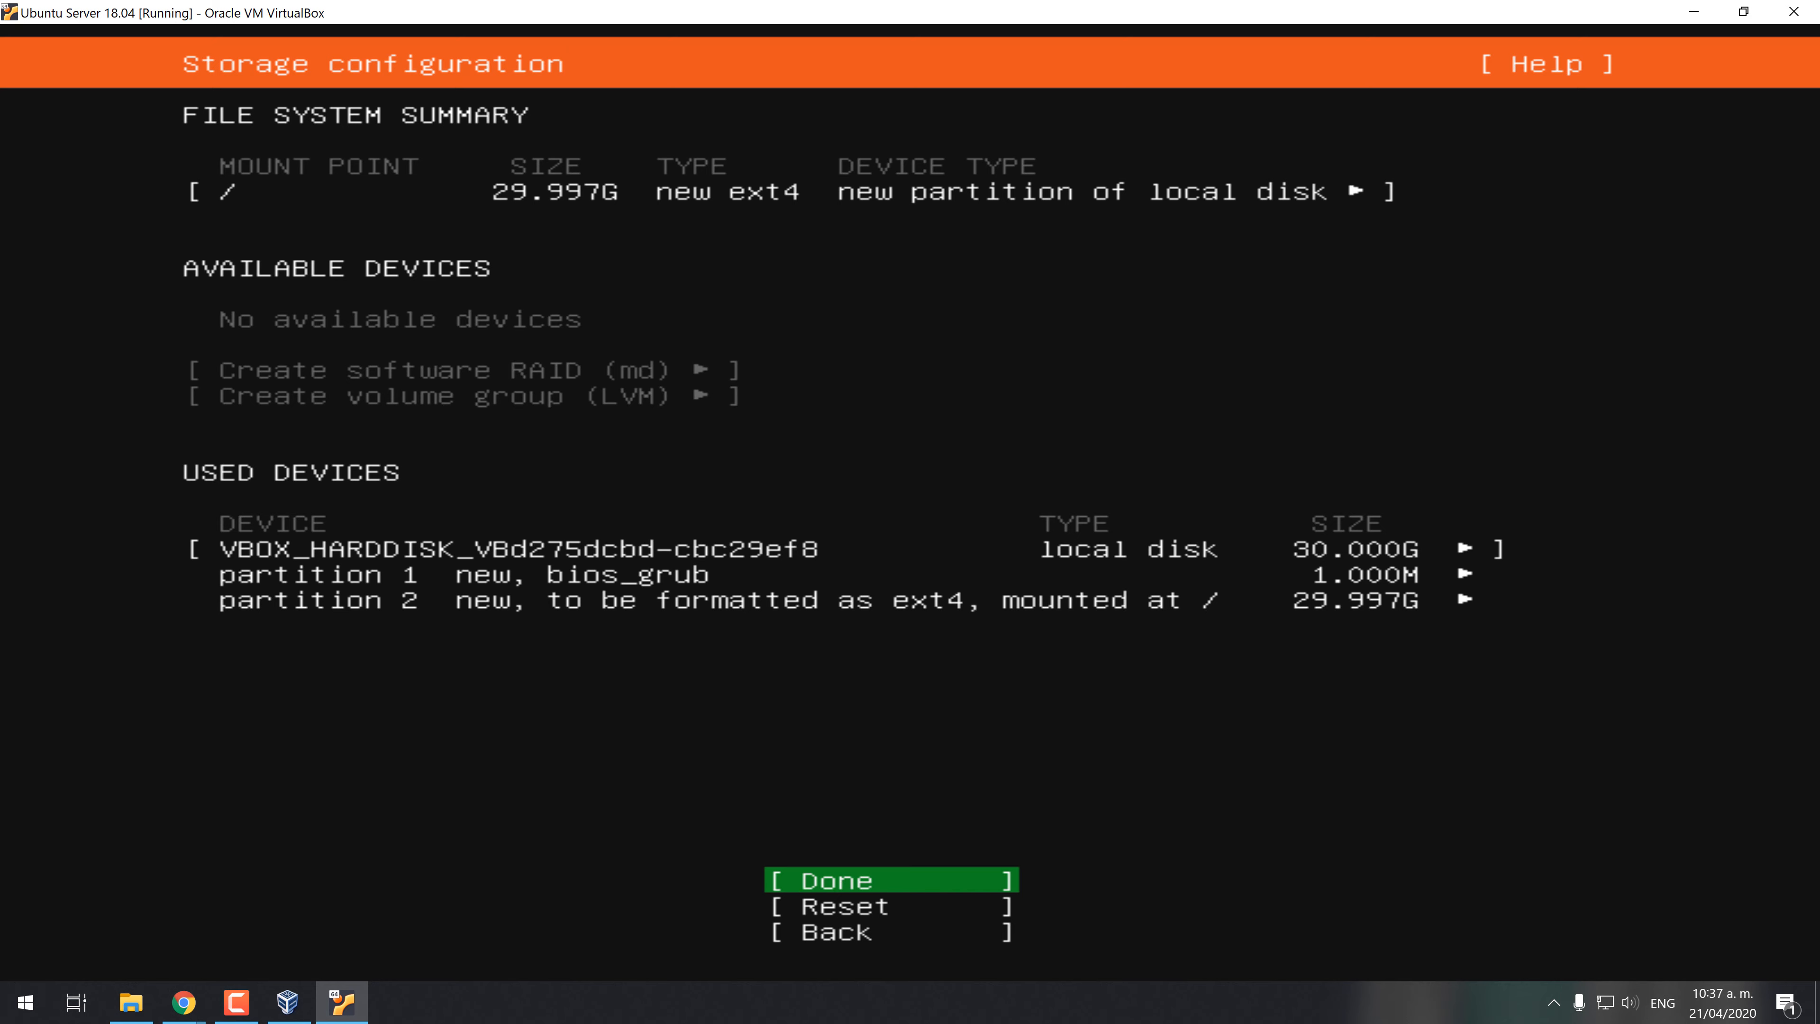
Step: Accept the storage configuration and confirm the destructive action to begin the installation
{"action": "key", "text": "Return"}
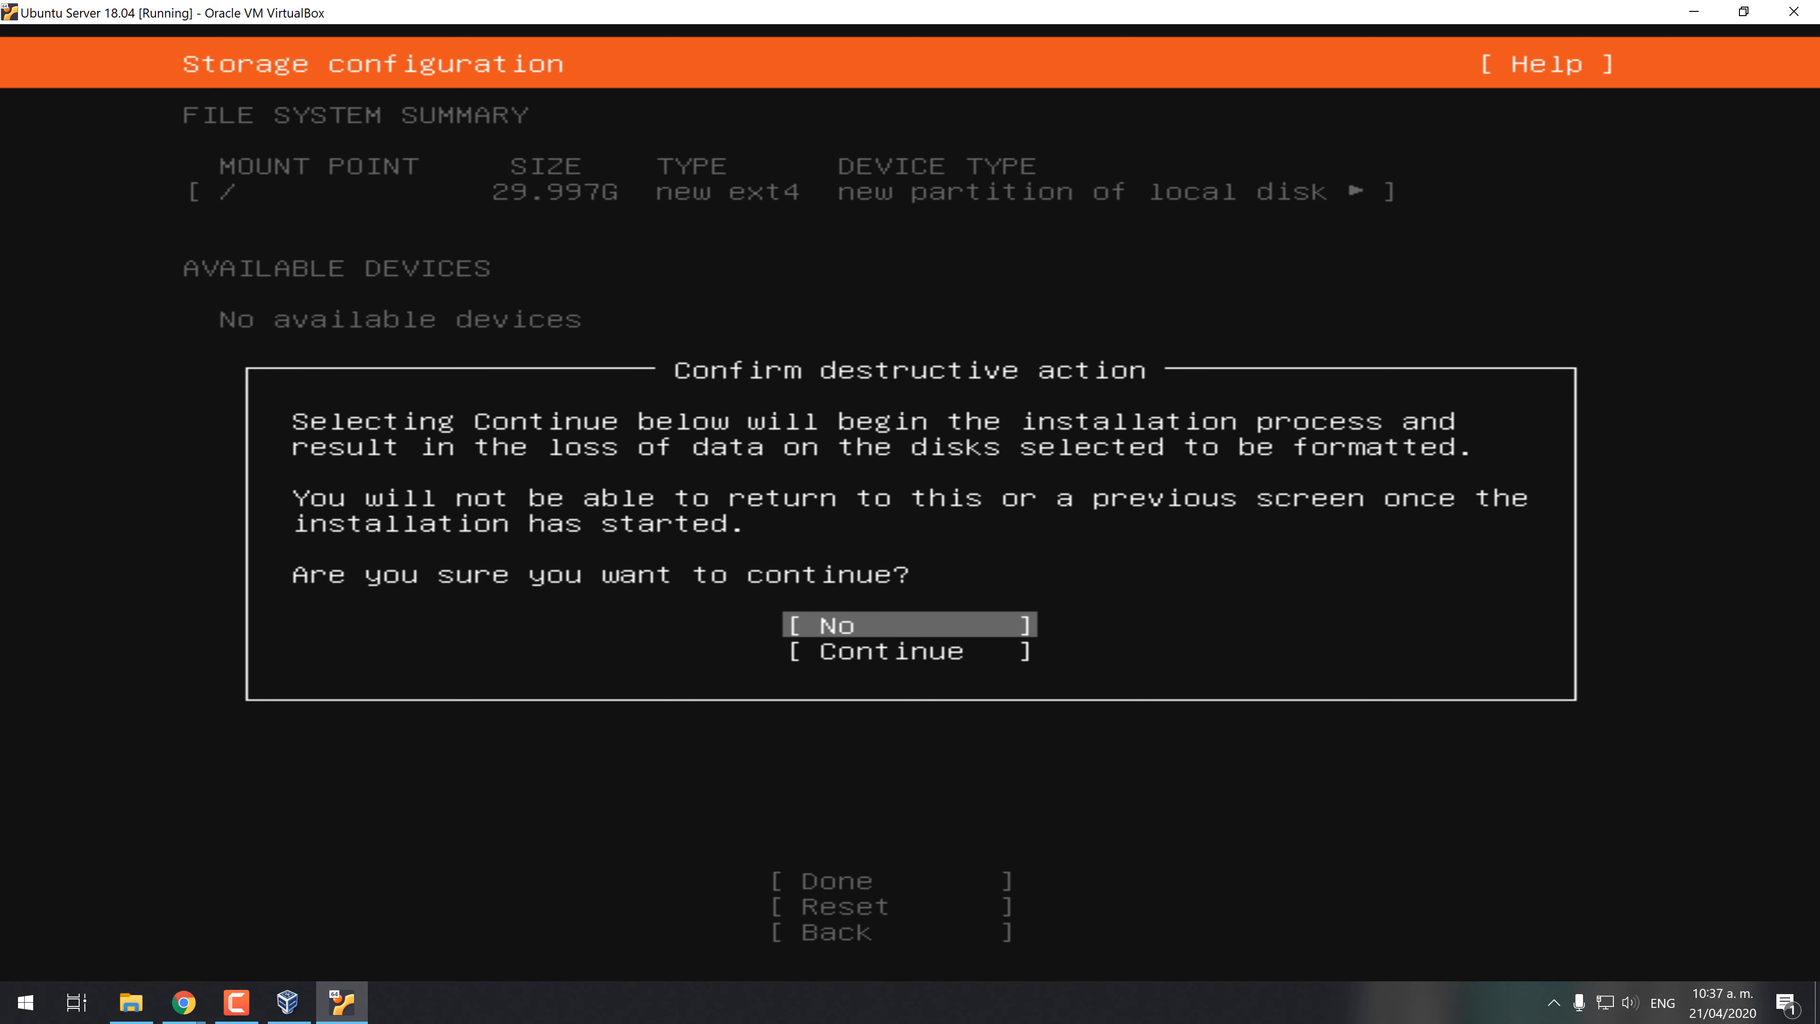
{"action": "key", "text": "Down"}
{"action": "key", "text": "Return"}
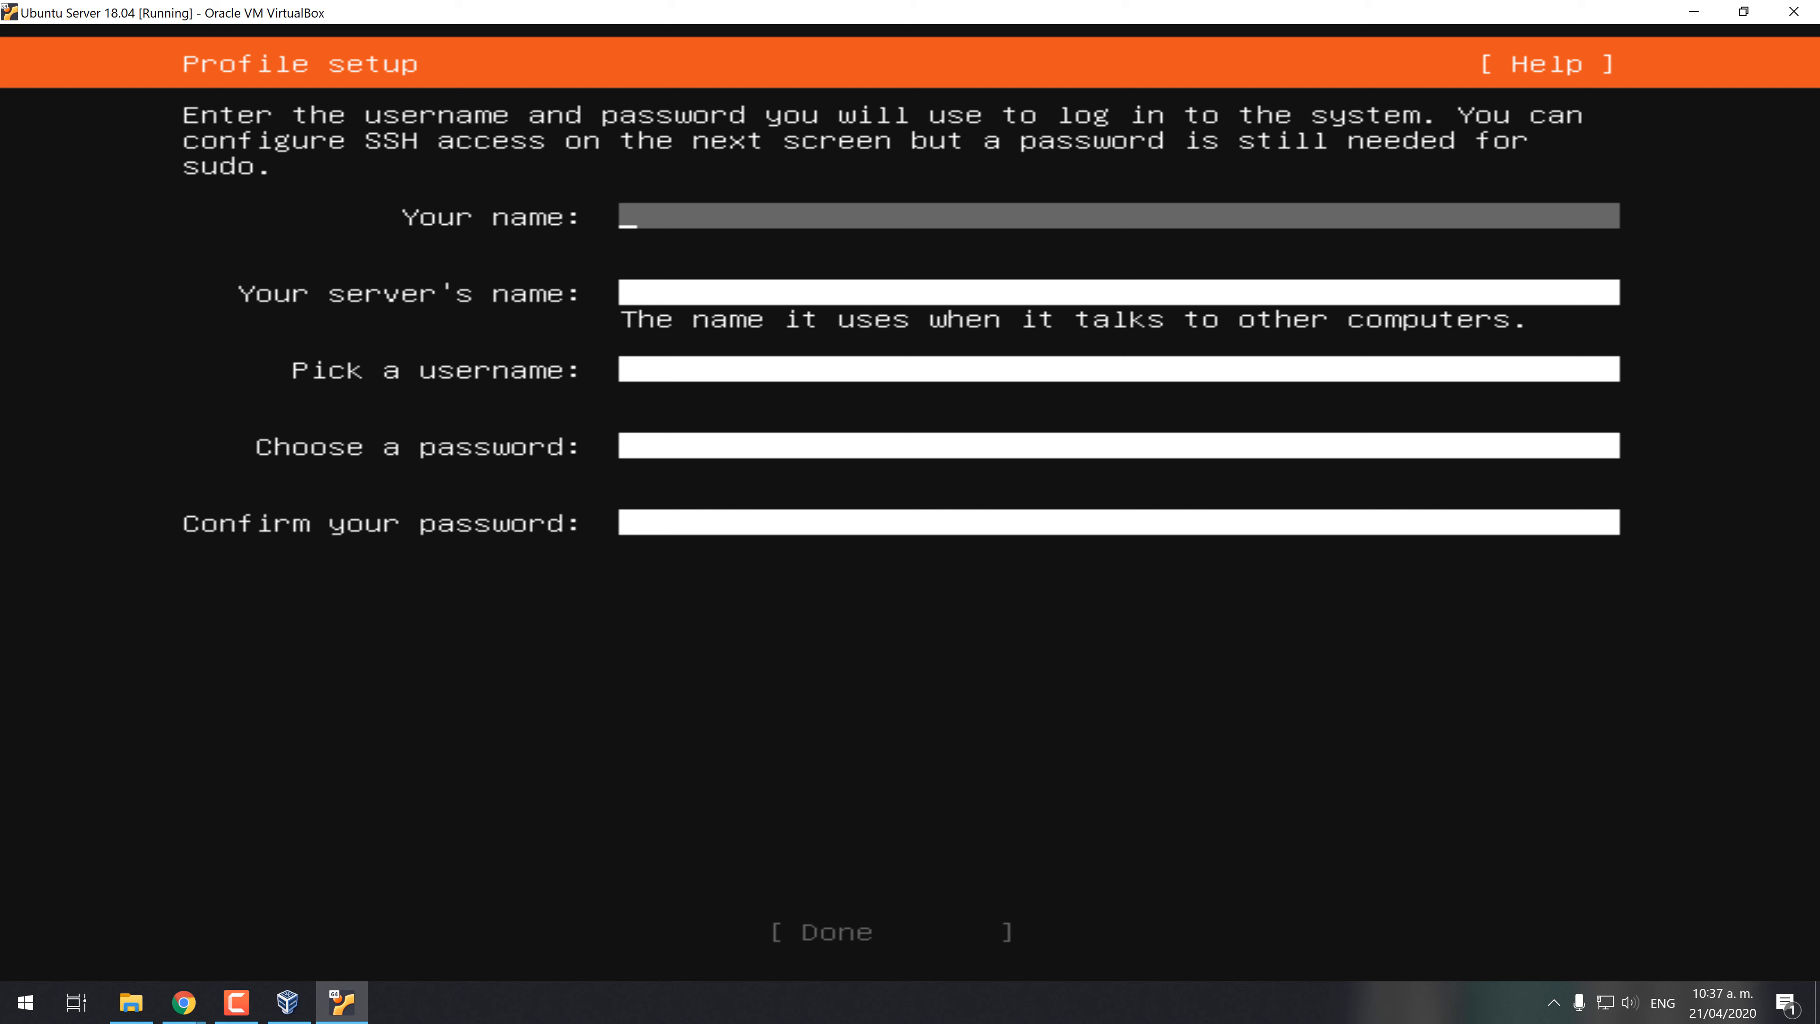
Step: Fill in the profile with the name Our Code World, and ourcodeworld as both server name and username
{"action": "type", "text": "Our Cold"}
{"action": "key", "text": "BackSpace"}
{"action": "key", "text": "BackSpace"}
{"action": "type", "text": "de World"}
{"action": "key", "text": "Tab"}
{"action": "type", "text": "ourcodeworld"}
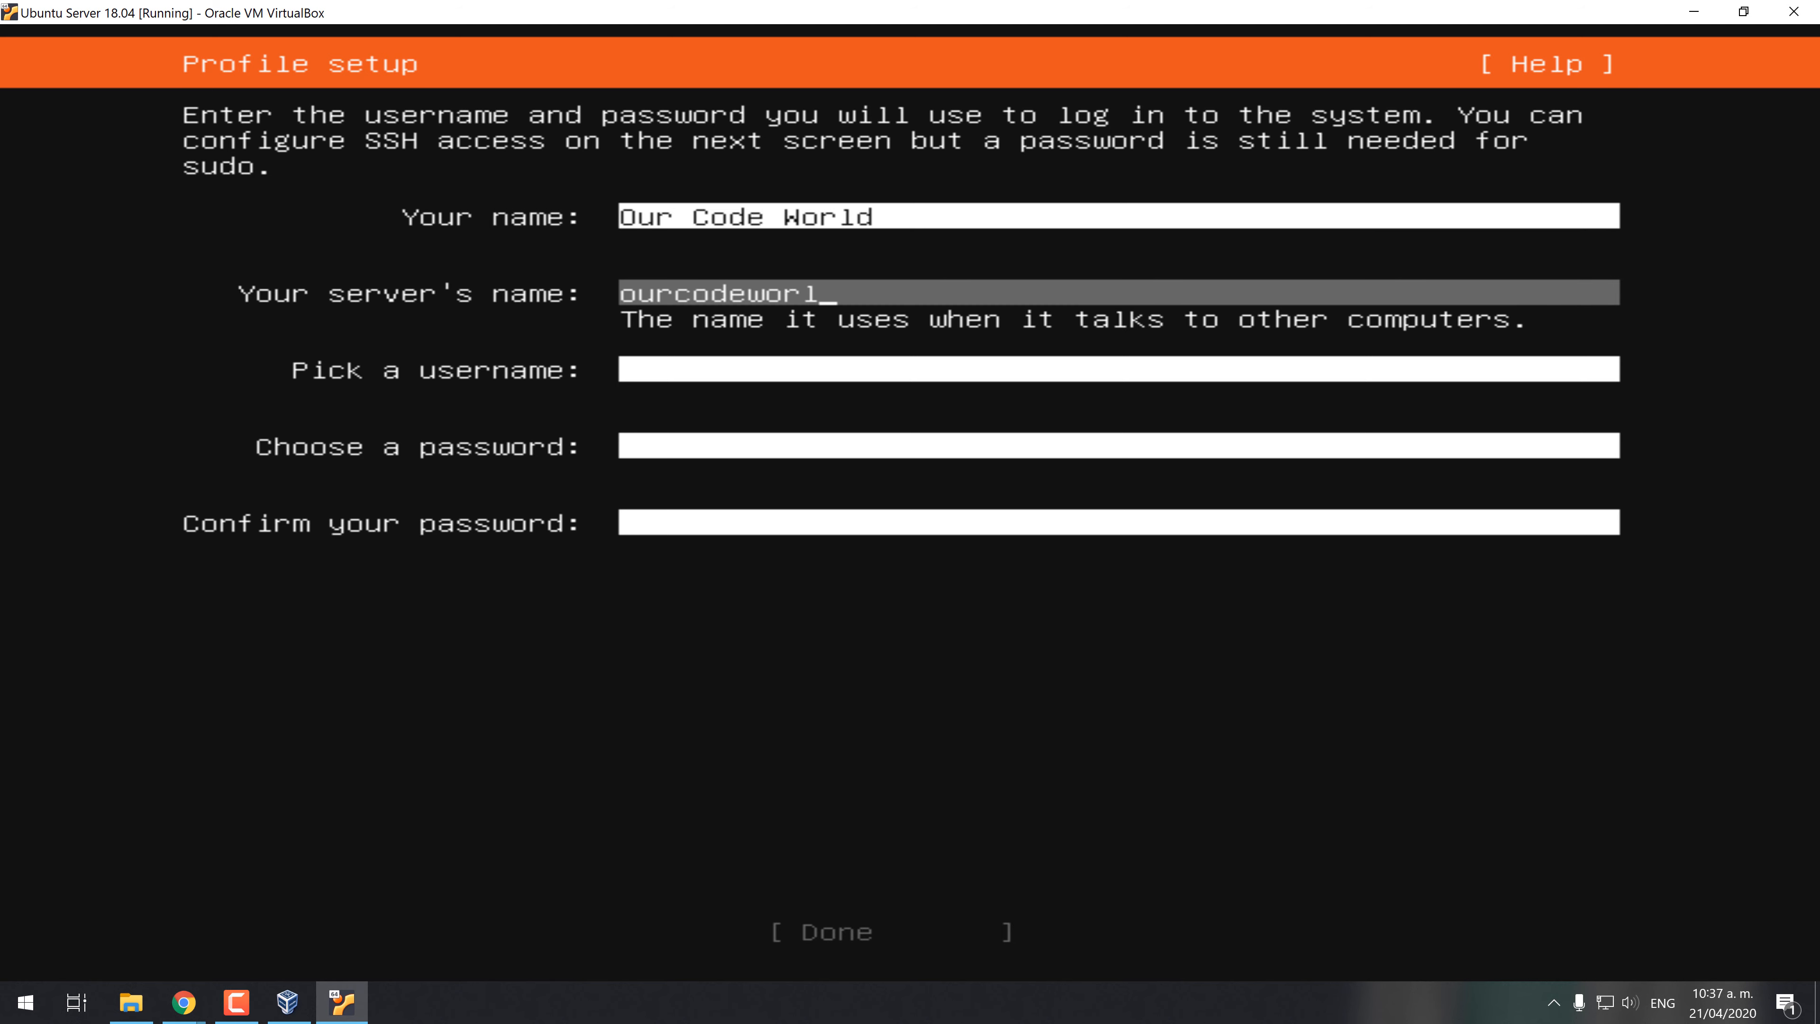
{"action": "key", "text": "Tab"}
{"action": "type", "text": "ourcodeworld"}
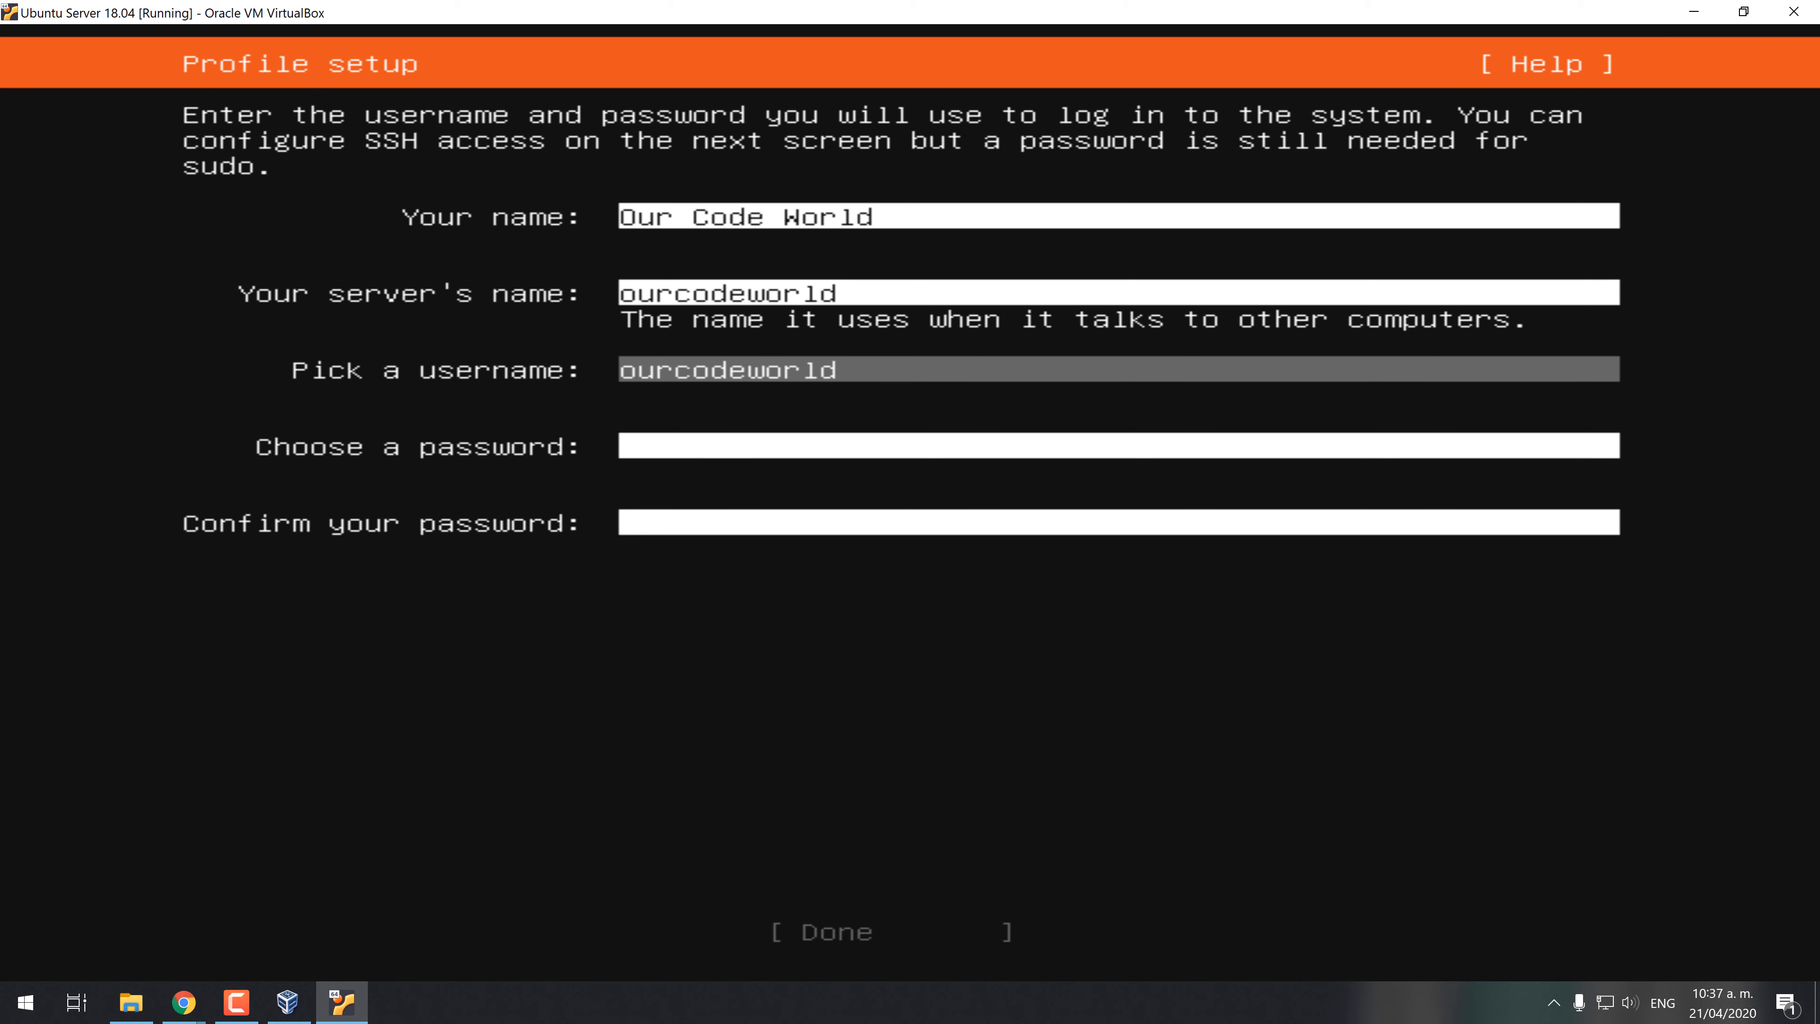
Step: Enter the account password, repeat it in the confirmation field and submit the profile setup
{"action": "key", "text": "Tab"}
{"action": "type", "text": "*****"}
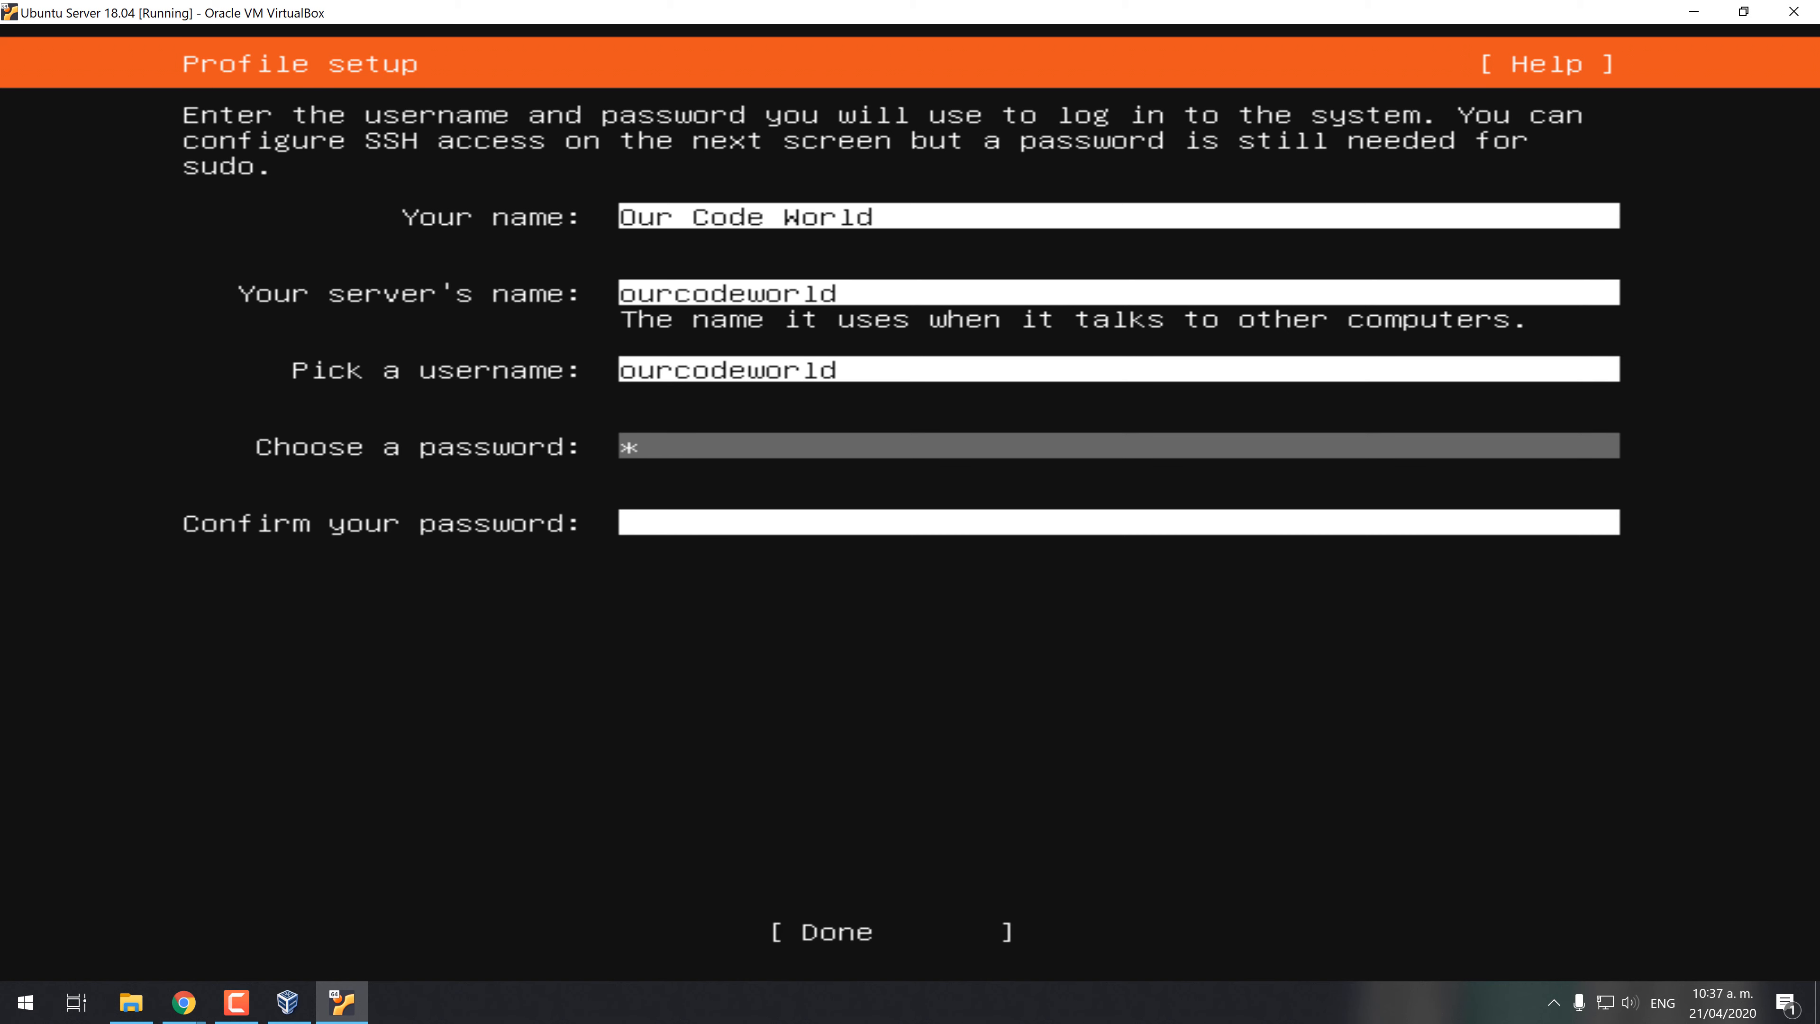
{"action": "type", "text": "*"}
{"action": "key", "text": "Tab"}
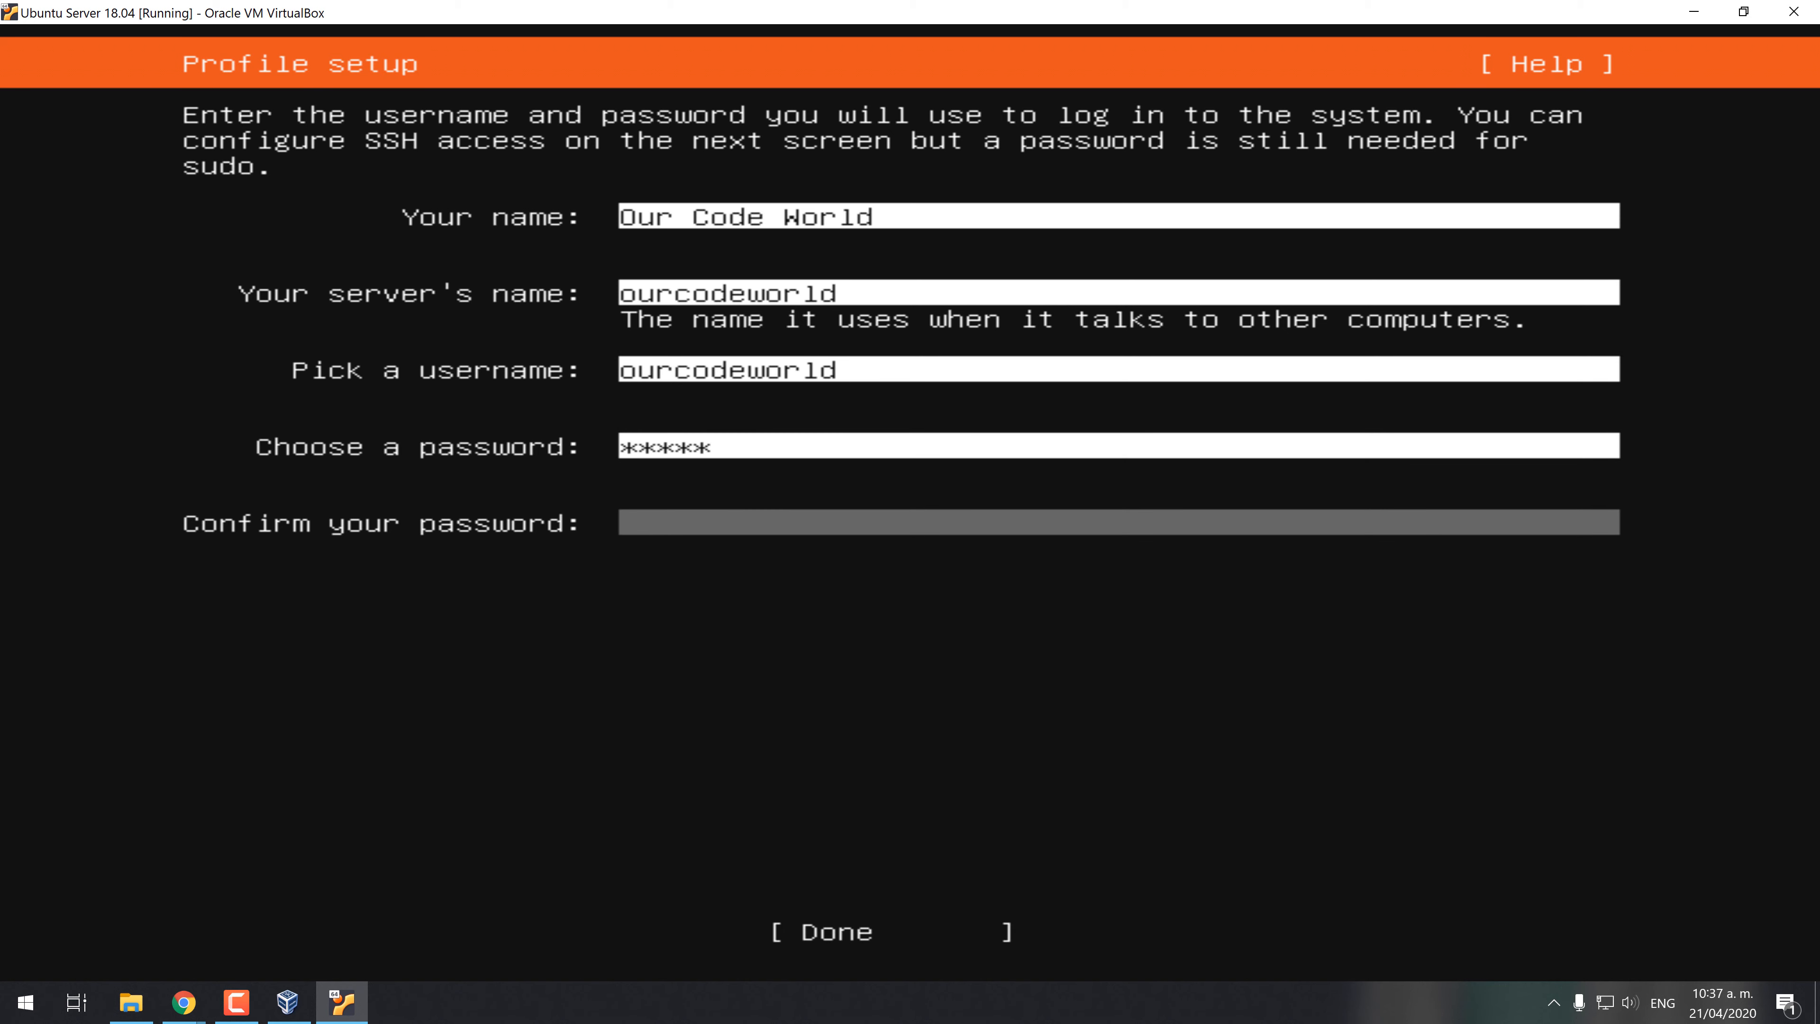
{"action": "type", "text": "******"}
{"action": "key", "text": "Tab"}
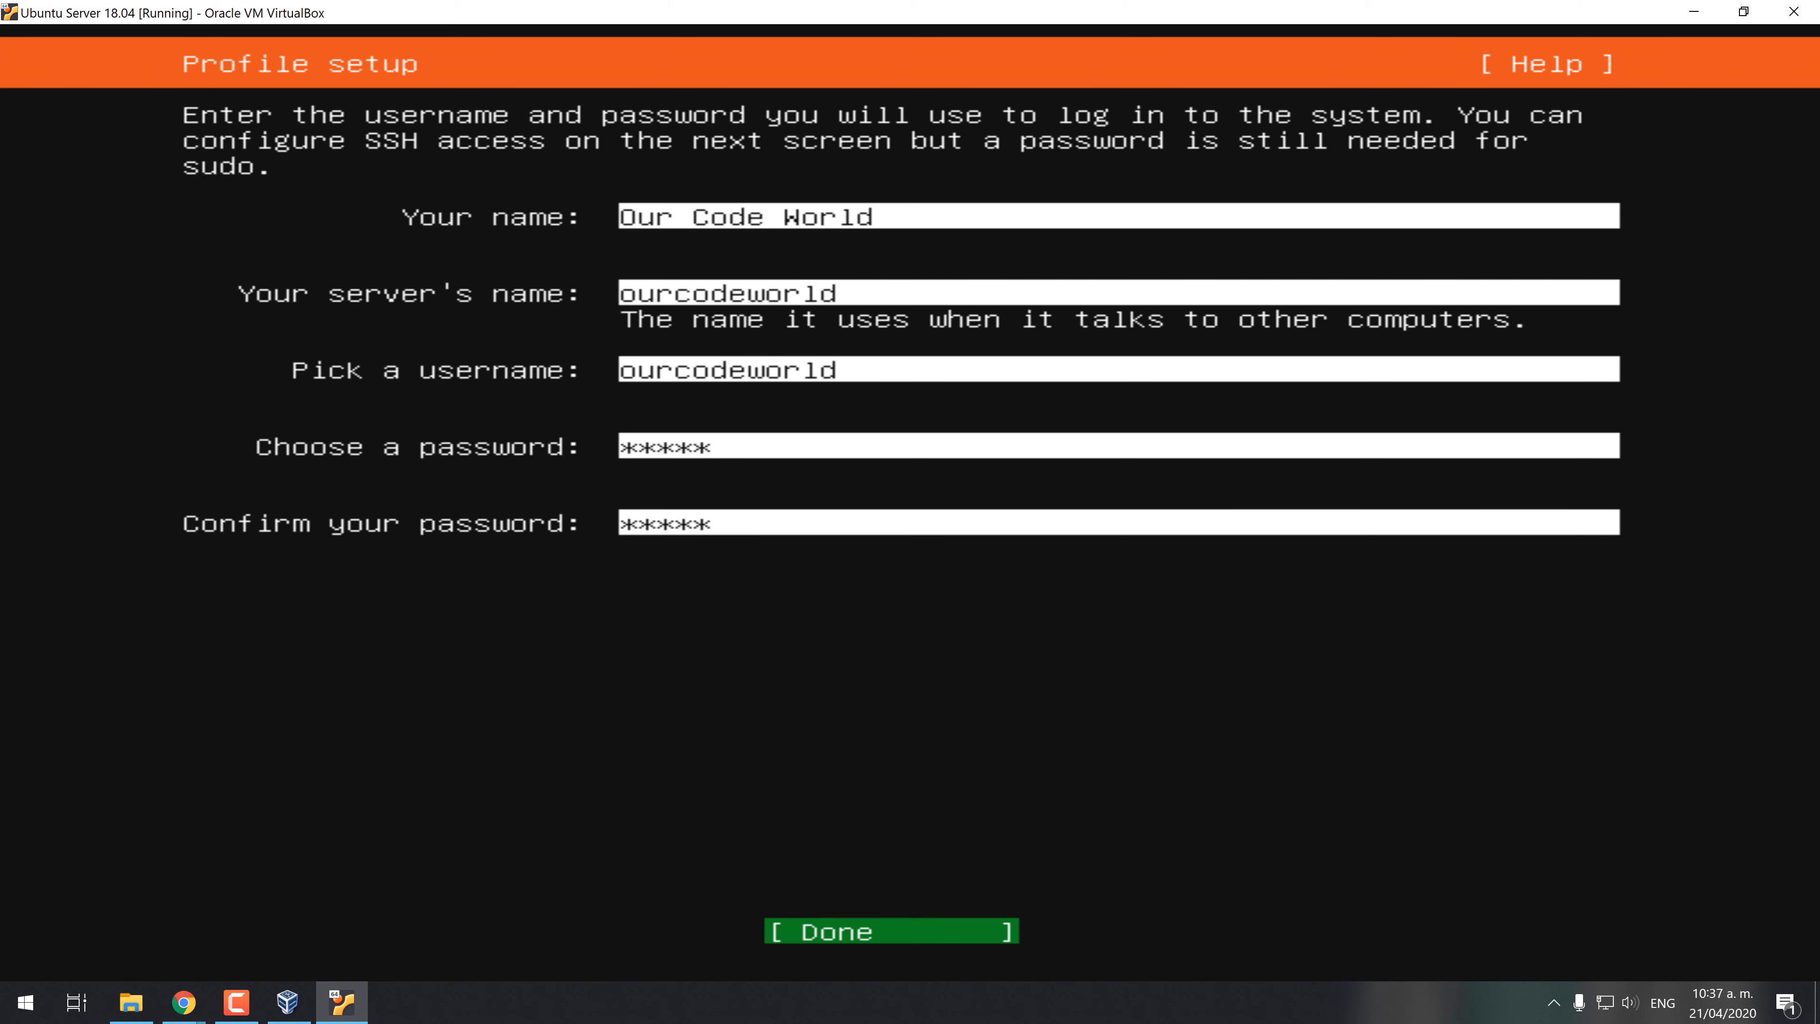
{"action": "key", "text": "Return"}
Step: Enable installation of the OpenSSH server, keep Import SSH identity at No, and submit the SSH setup
{"action": "key", "text": "space"}
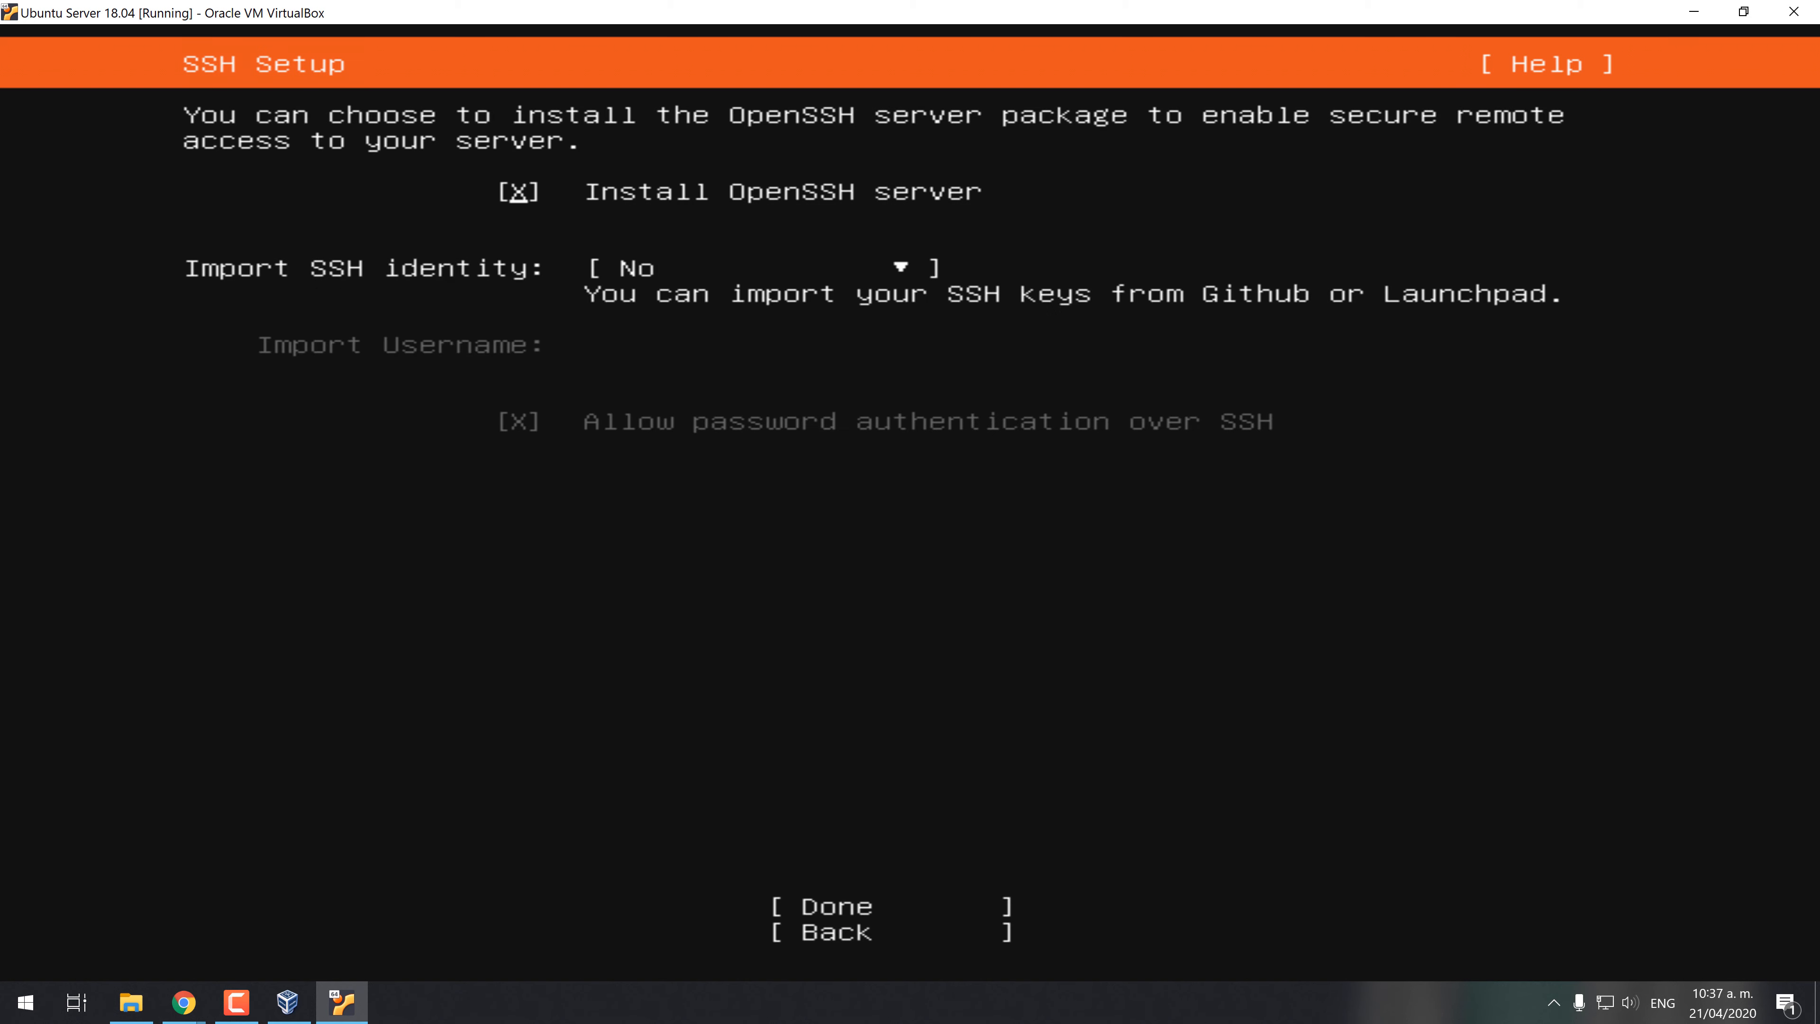
{"action": "key", "text": "Tab"}
{"action": "key", "text": "Tab"}
{"action": "key", "text": "shift+Tab"}
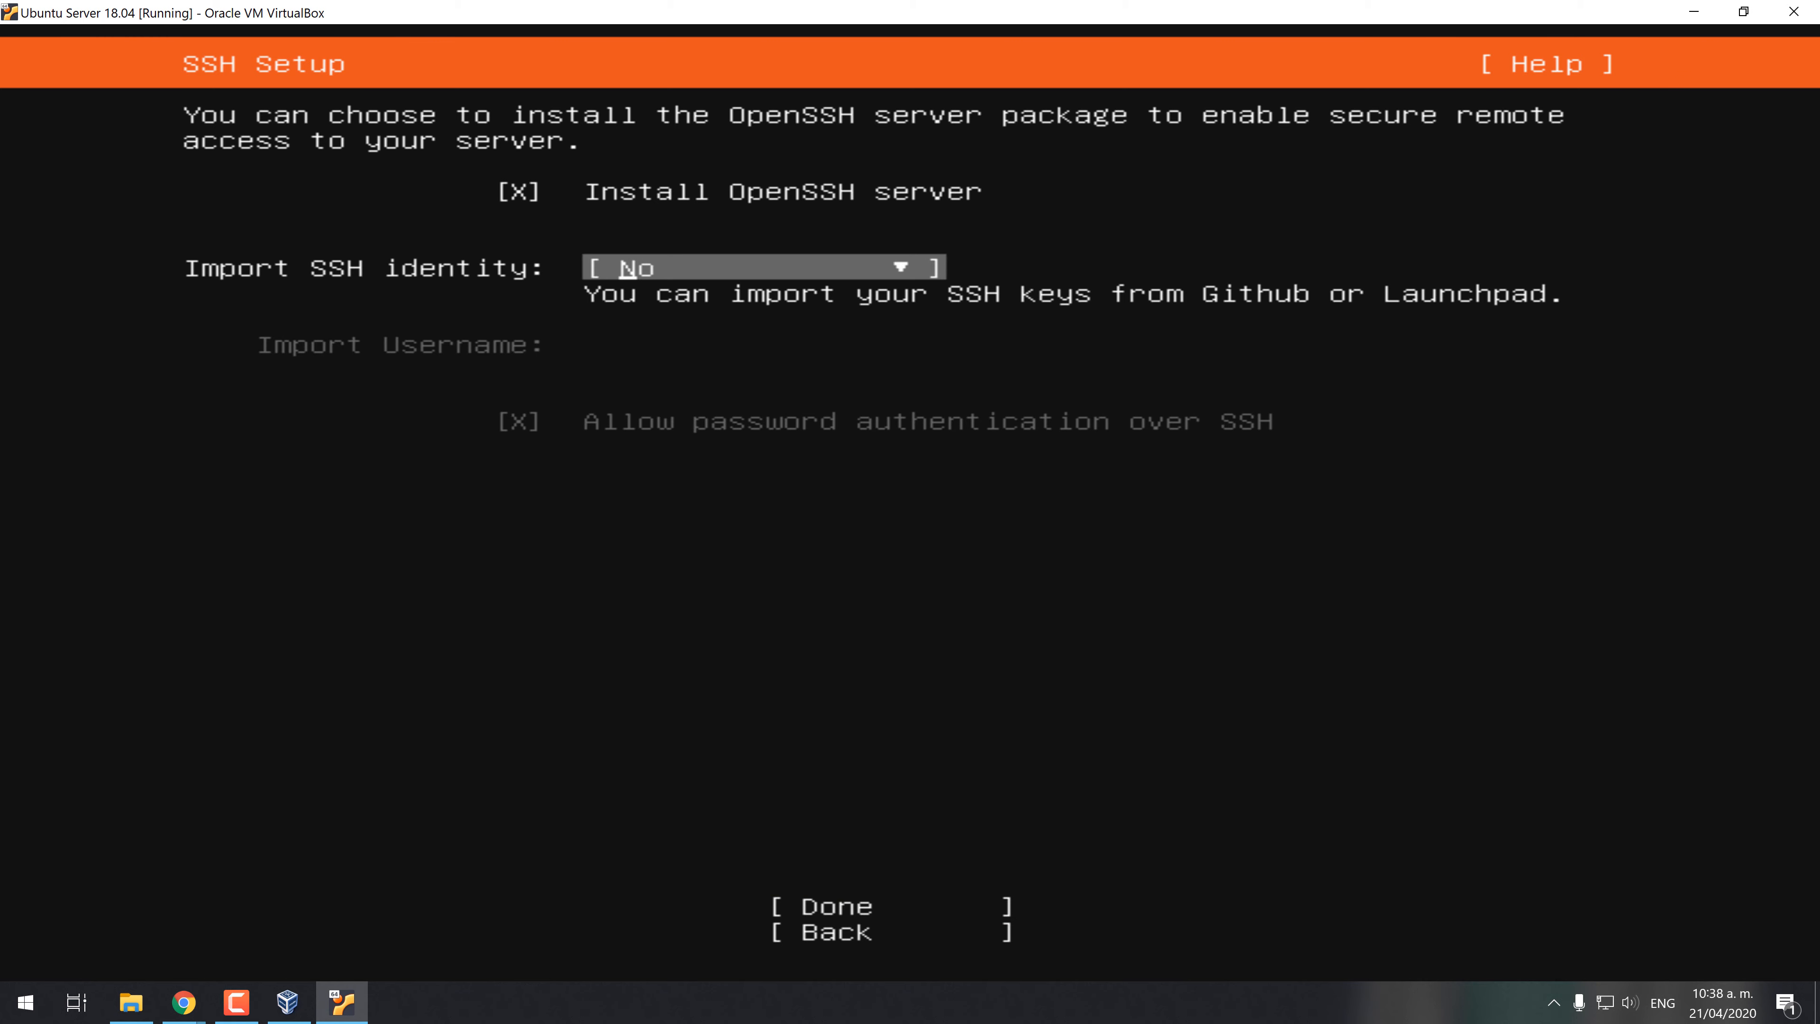
{"action": "key", "text": "Tab"}
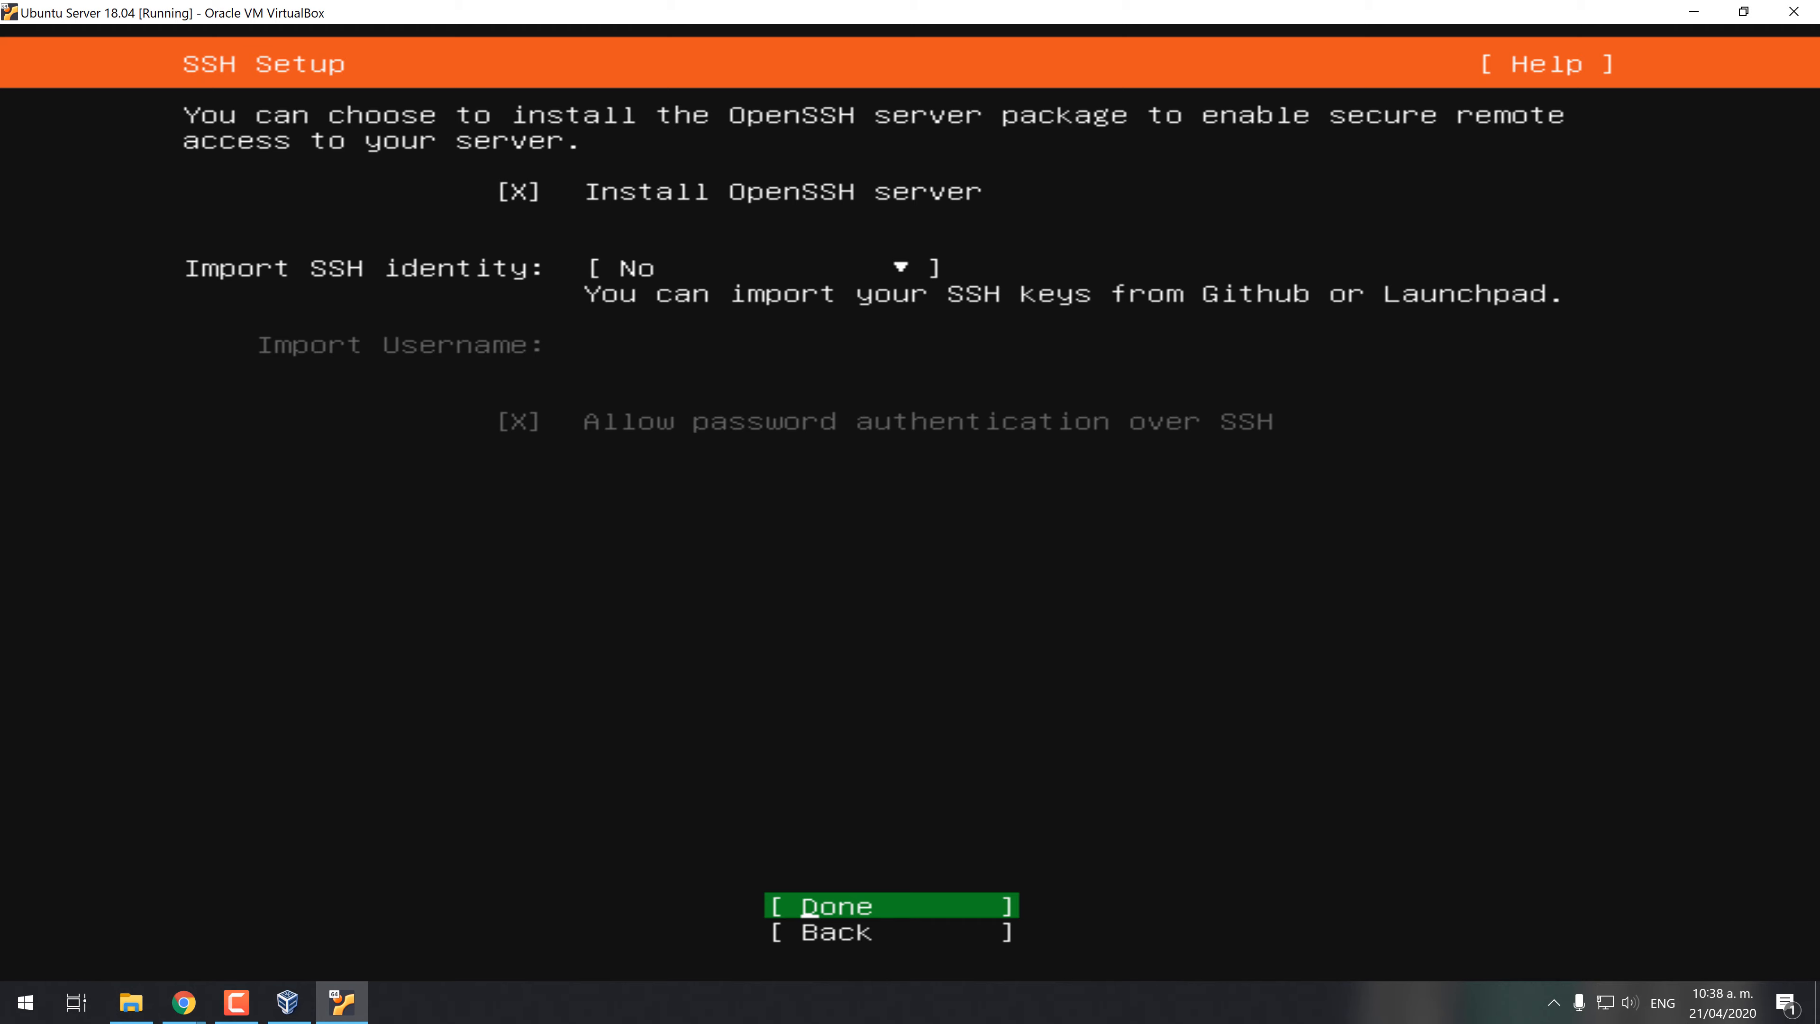
{"action": "key", "text": "Return"}
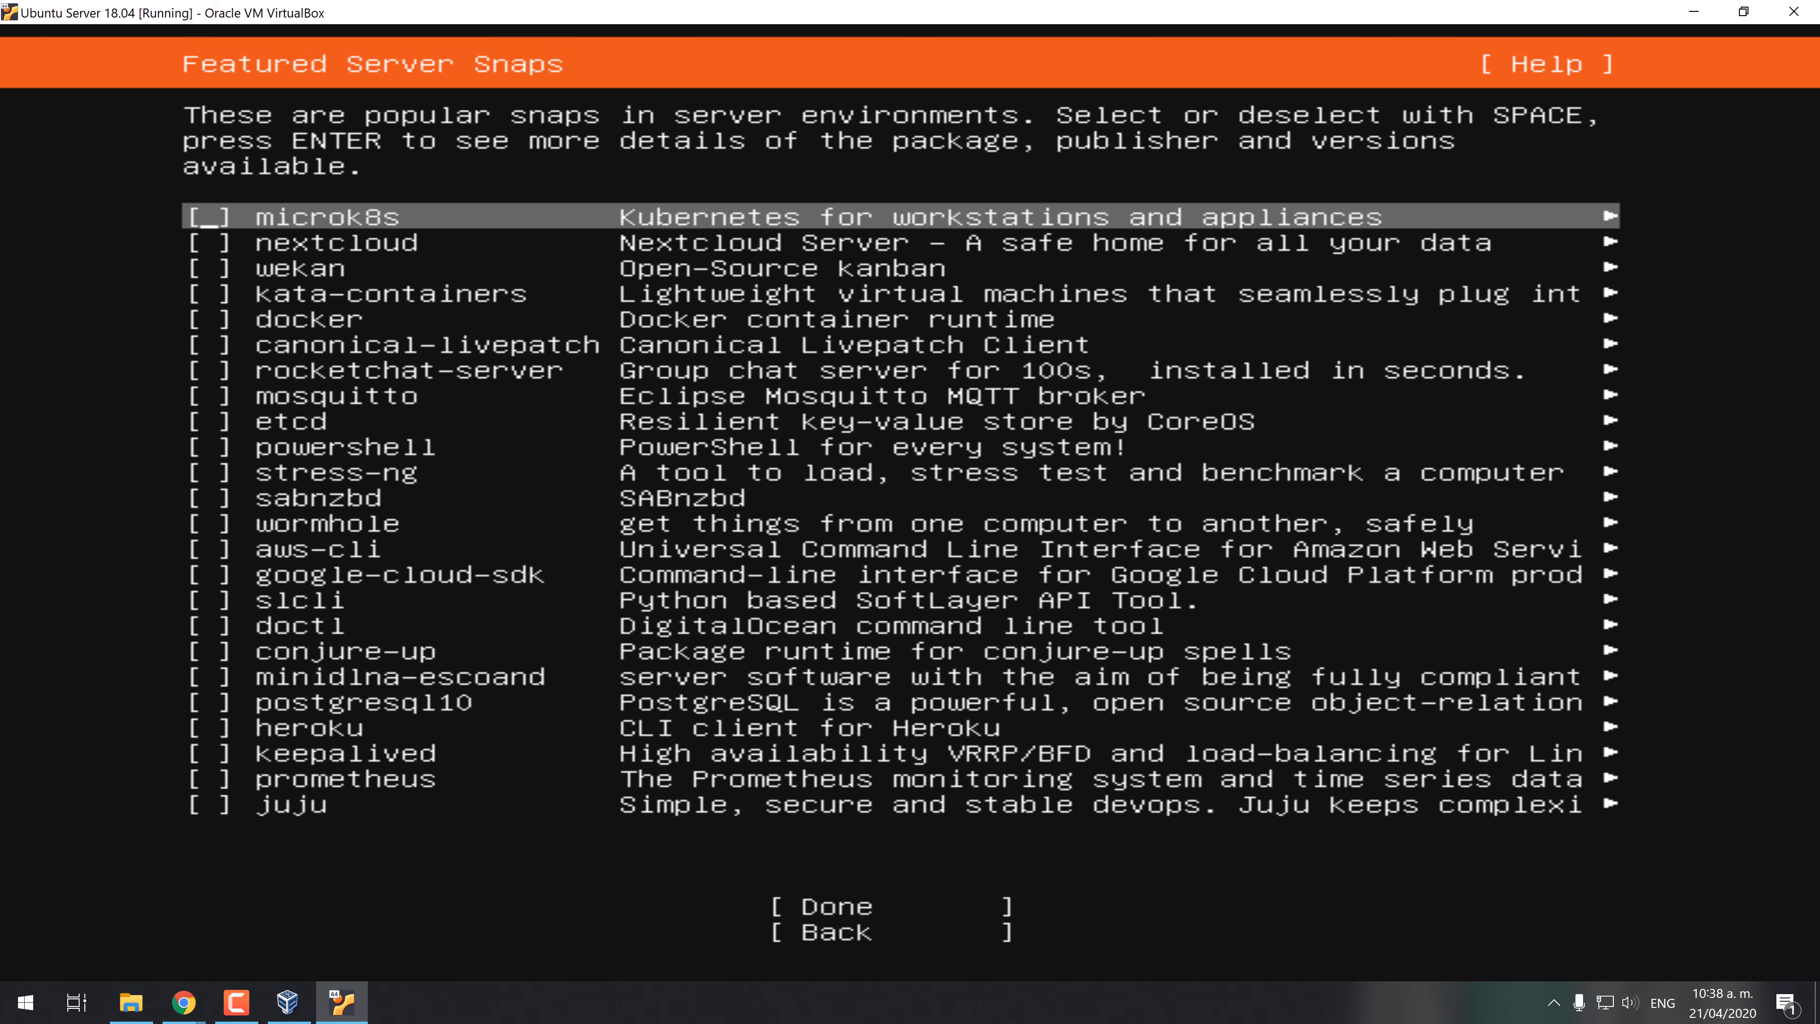
Step: Go through the featured server snaps list and continue without selecting any snap
{"action": "key", "text": "Down"}
{"action": "key", "text": "Down"}
{"action": "key", "text": "Down"}
{"action": "key", "text": "Down"}
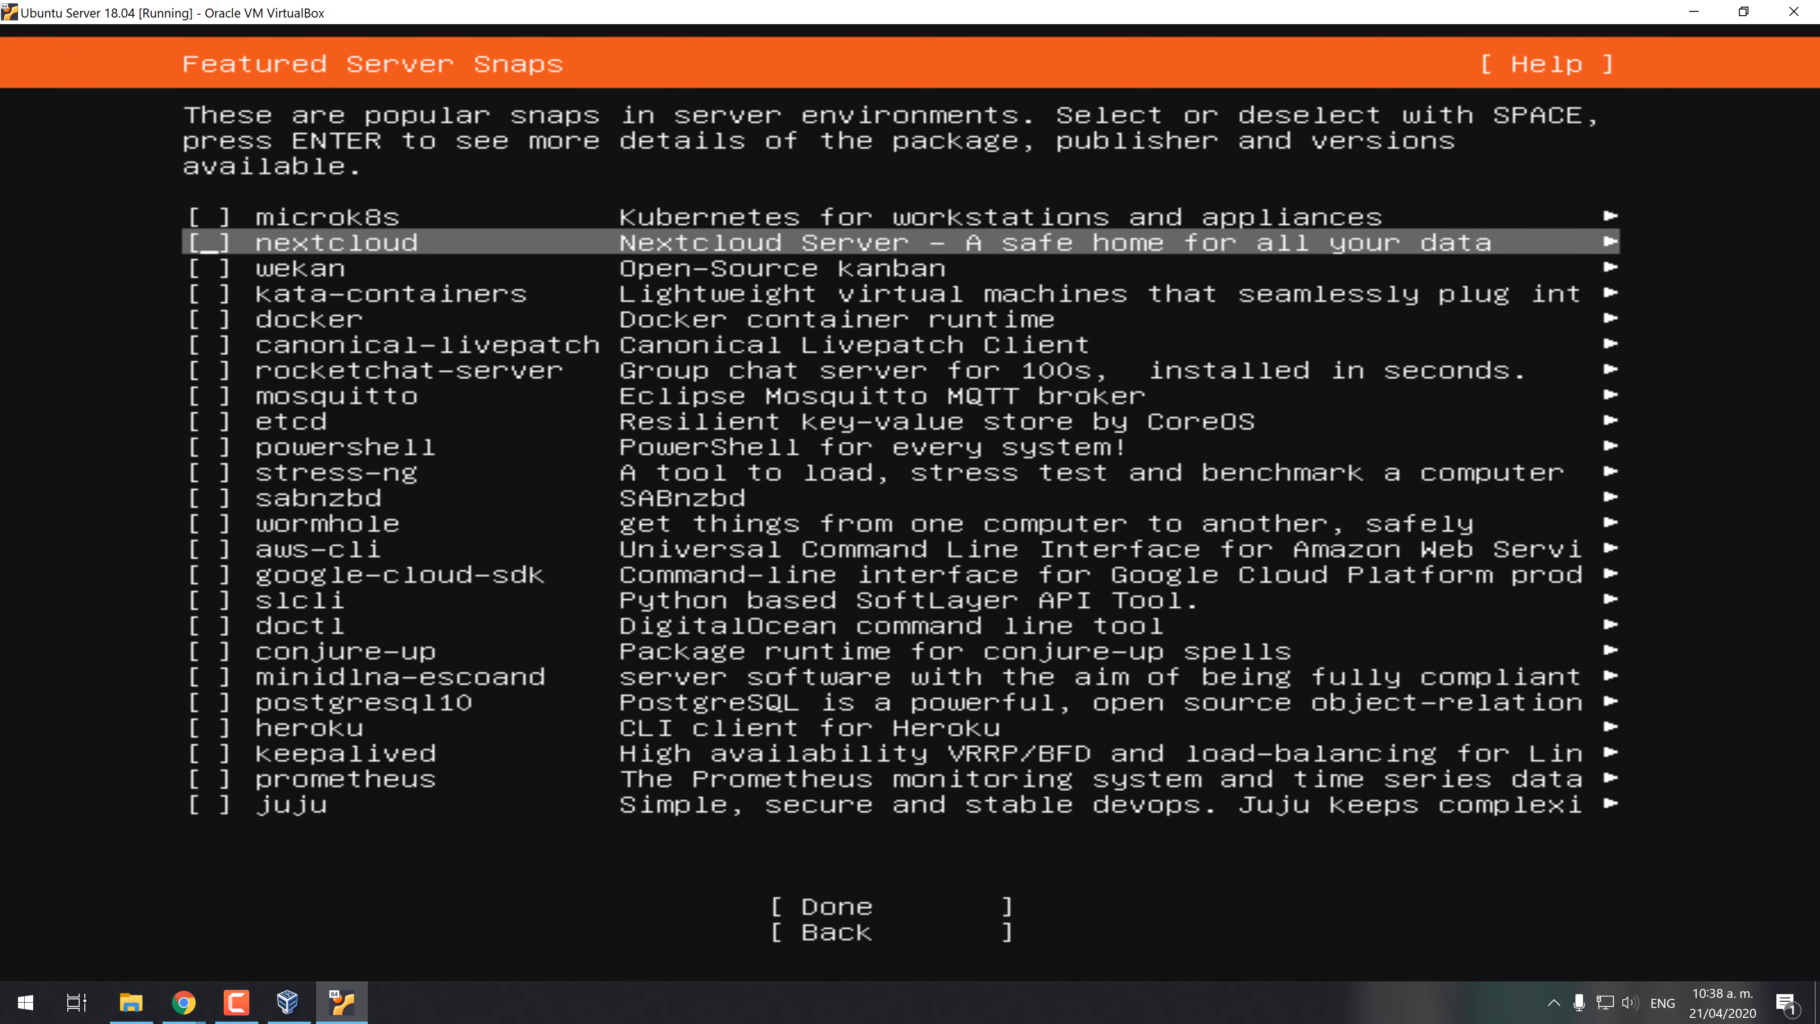
{"action": "key", "text": "Down"}
{"action": "key", "text": "Down"}
{"action": "key", "text": "Down"}
{"action": "key", "text": "Down"}
{"action": "key", "text": "Down"}
{"action": "key", "text": "Down"}
{"action": "key", "text": "Down"}
{"action": "key", "text": "Down"}
{"action": "key", "text": "Down"}
{"action": "key", "text": "Down"}
{"action": "key", "text": "Down"}
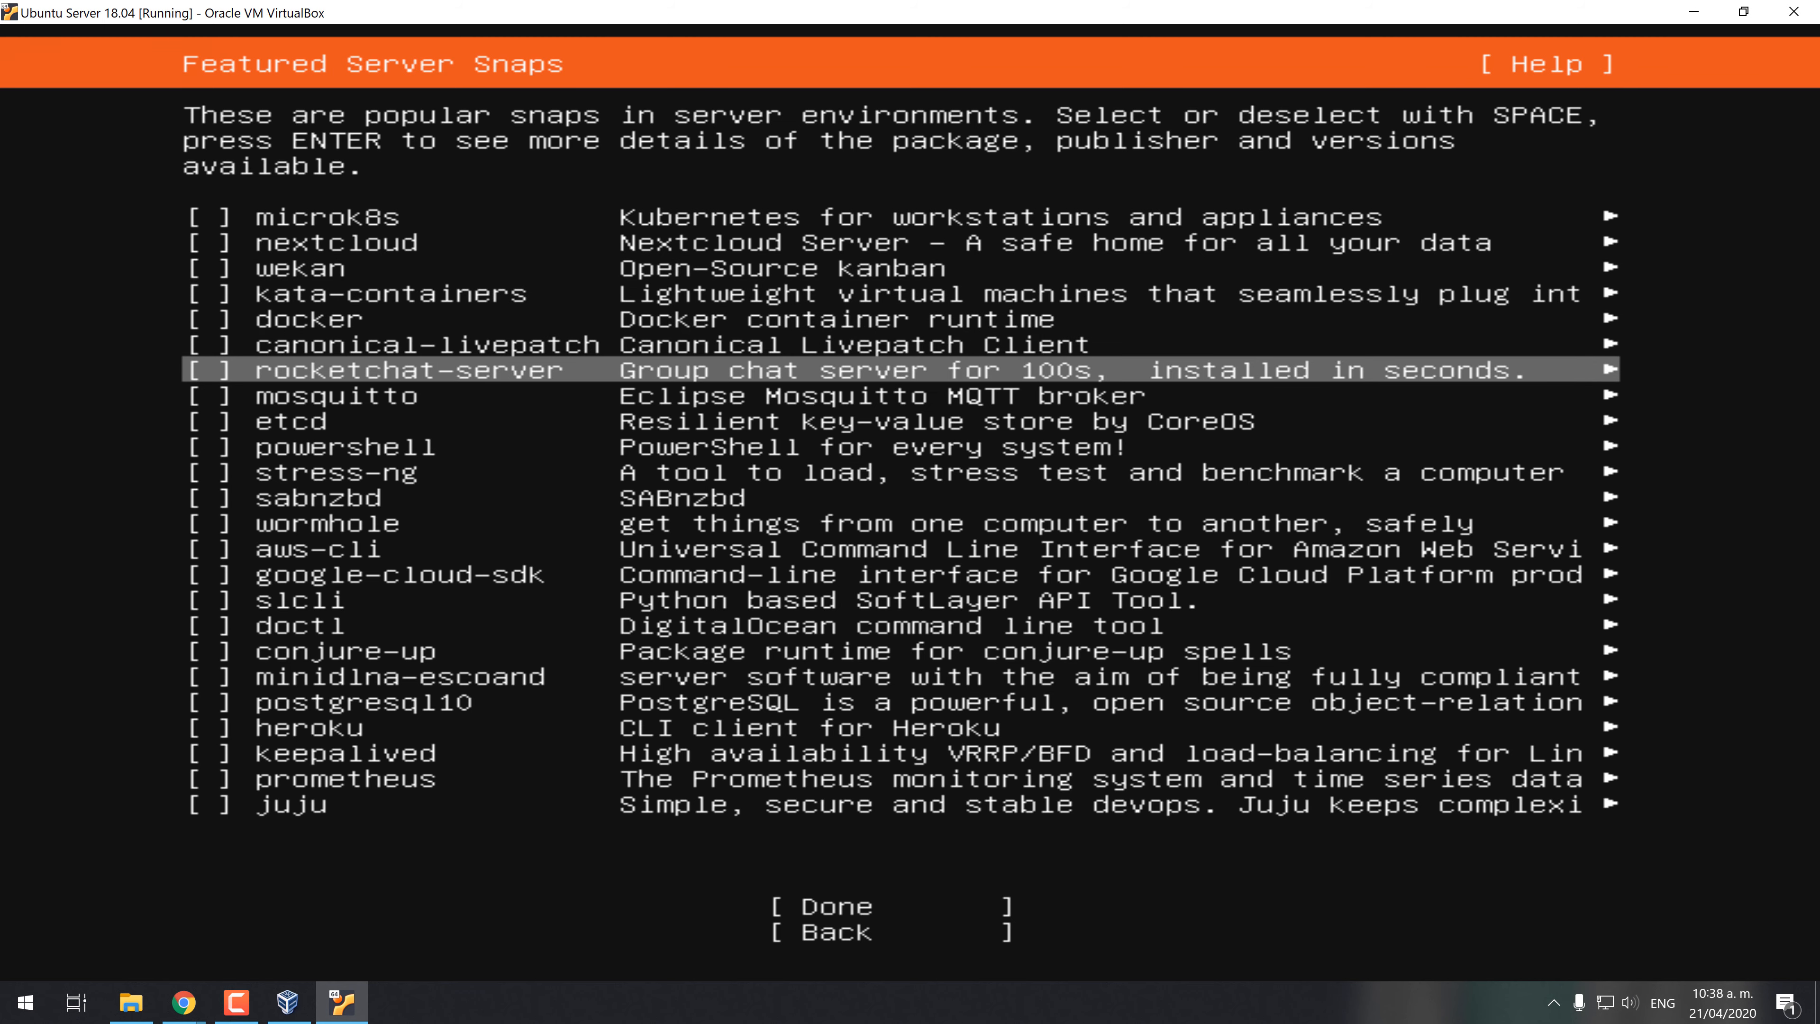
{"action": "key", "text": "Down"}
{"action": "key", "text": "Down"}
{"action": "key", "text": "Down"}
{"action": "key", "text": "Down"}
{"action": "key", "text": "Down"}
{"action": "key", "text": "Down"}
{"action": "key", "text": "Down"}
{"action": "key", "text": "Down"}
{"action": "key", "text": "Down"}
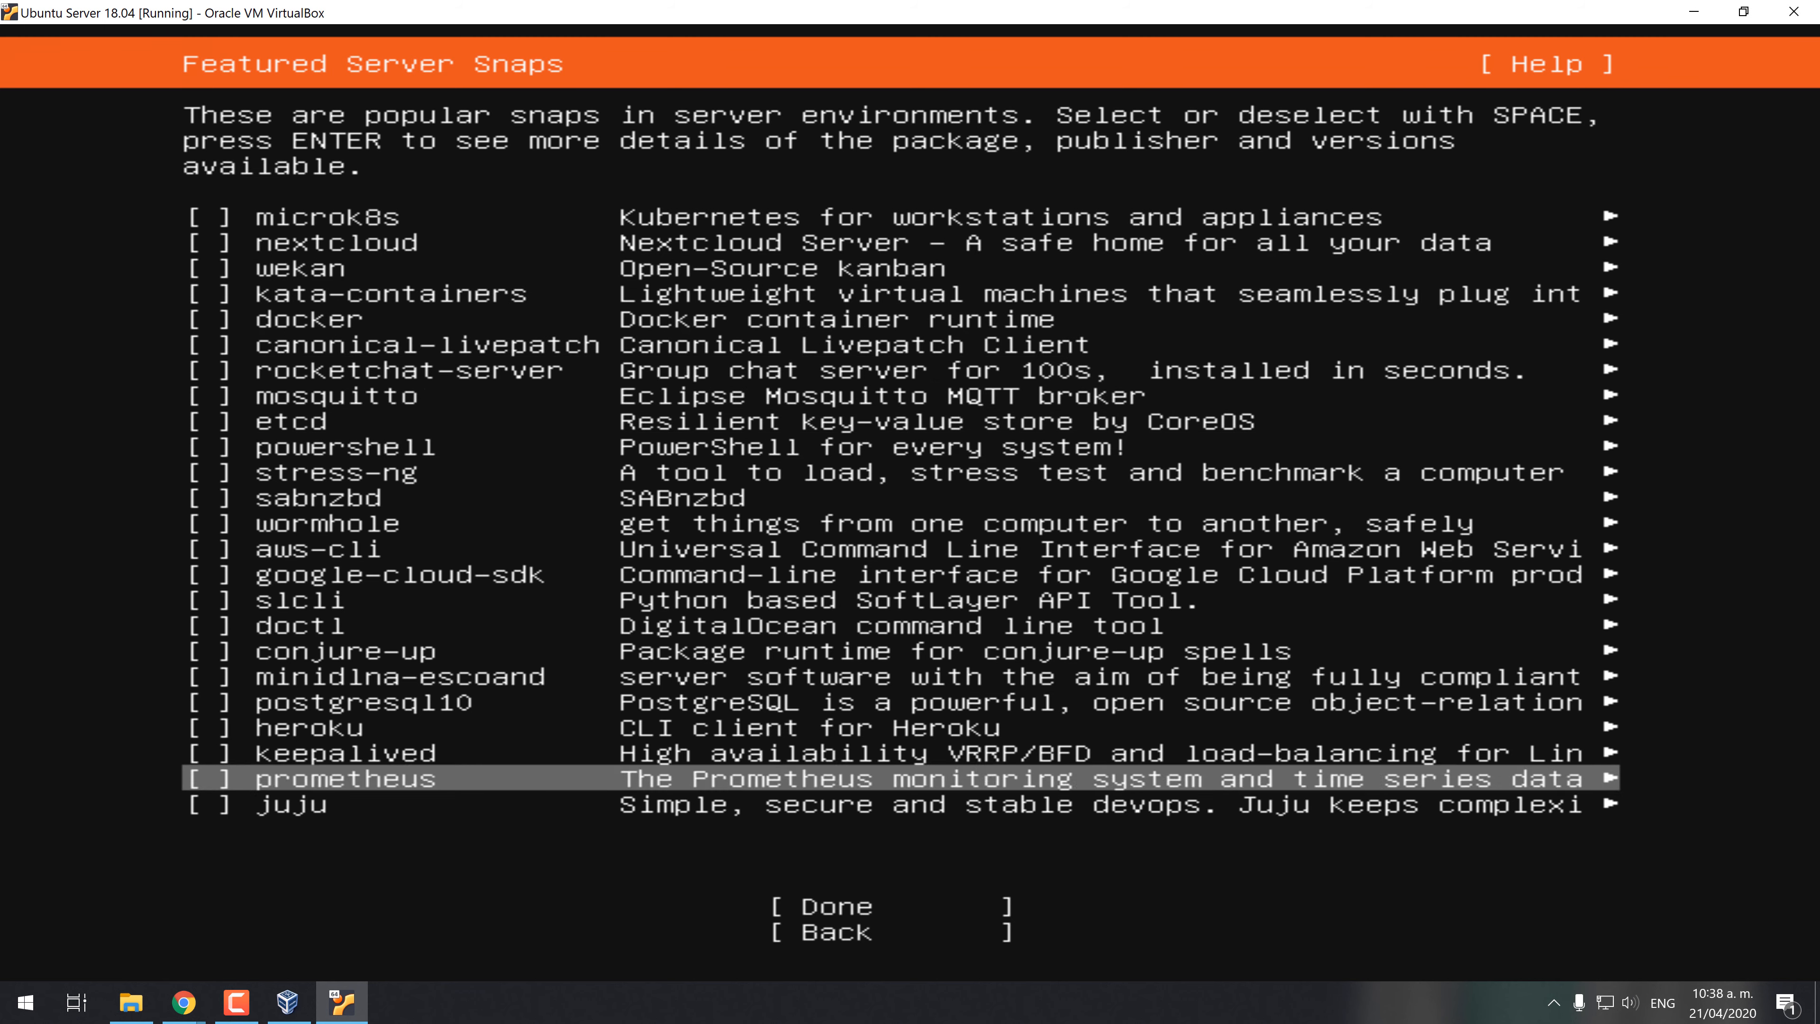
{"action": "key", "text": "Return"}
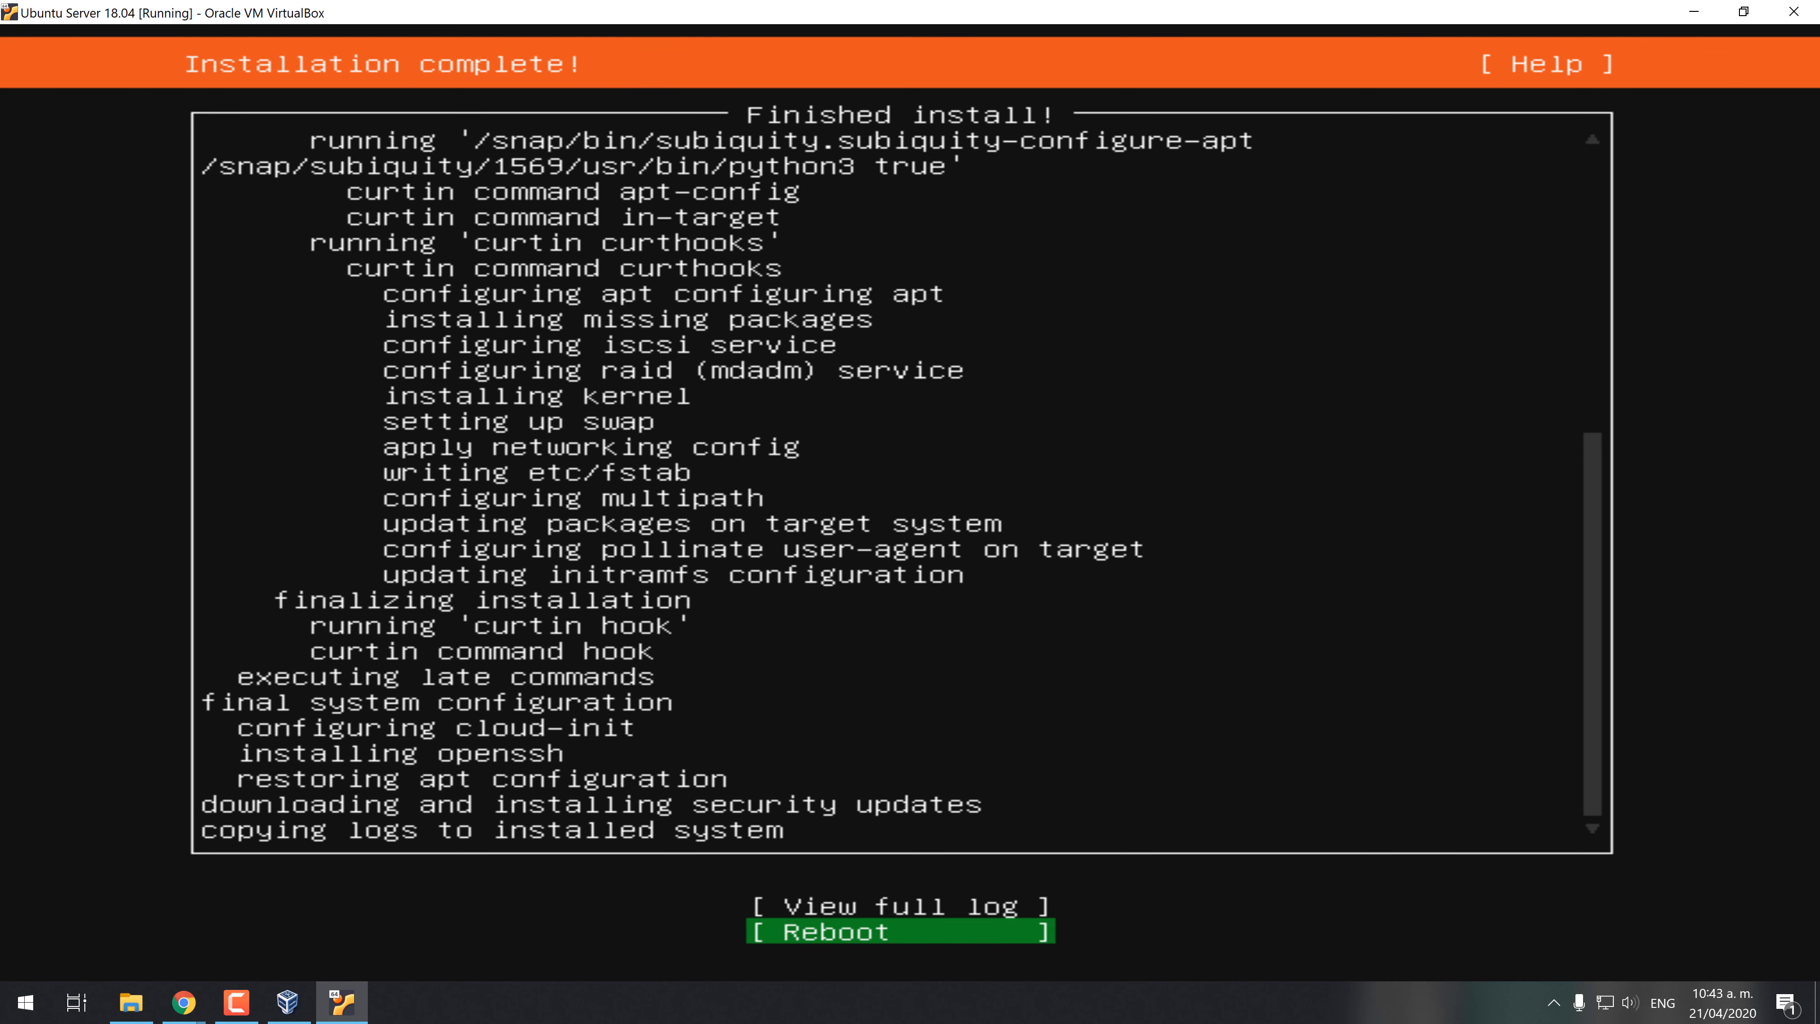
Step: Reboot from the completed installer, and power off the virtual machine at the request to remove the installation medium
{"action": "key", "text": "Up"}
{"action": "key", "text": "Down"}
{"action": "key", "text": "Return"}
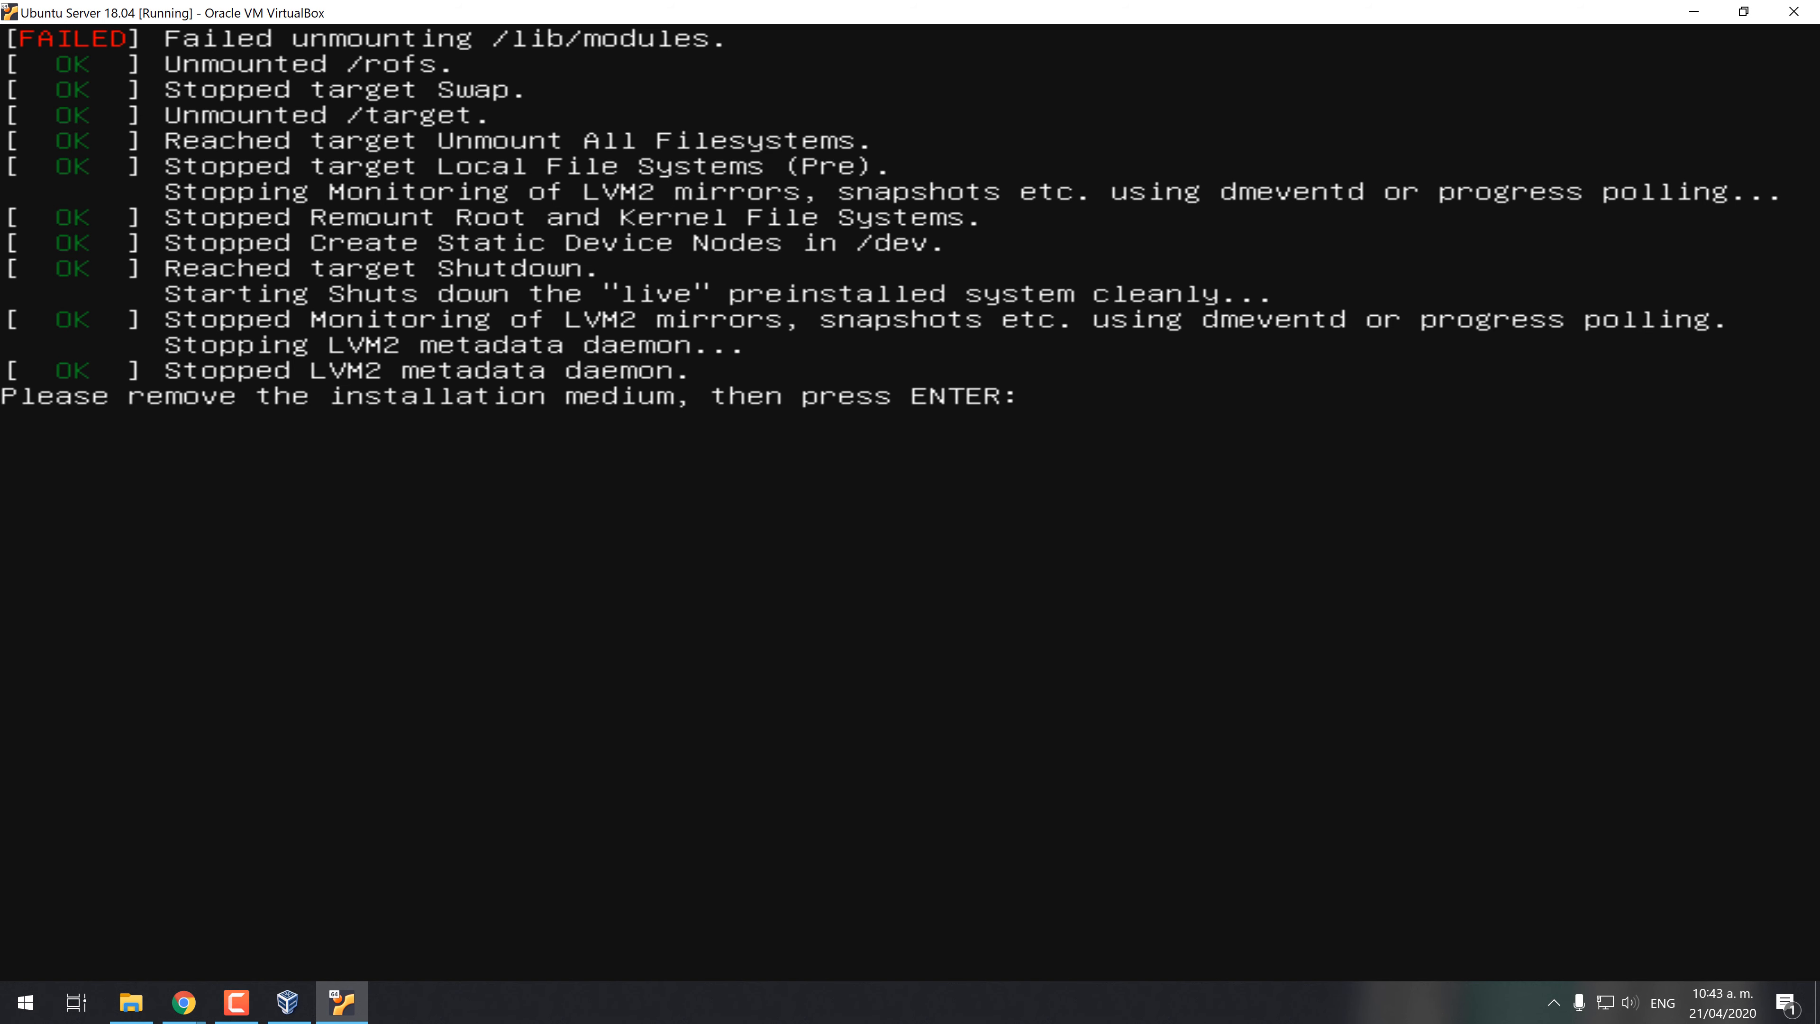
{"action": "left_click", "coordinate": [1794, 12]}
{"action": "left_click", "coordinate": [824, 552]}
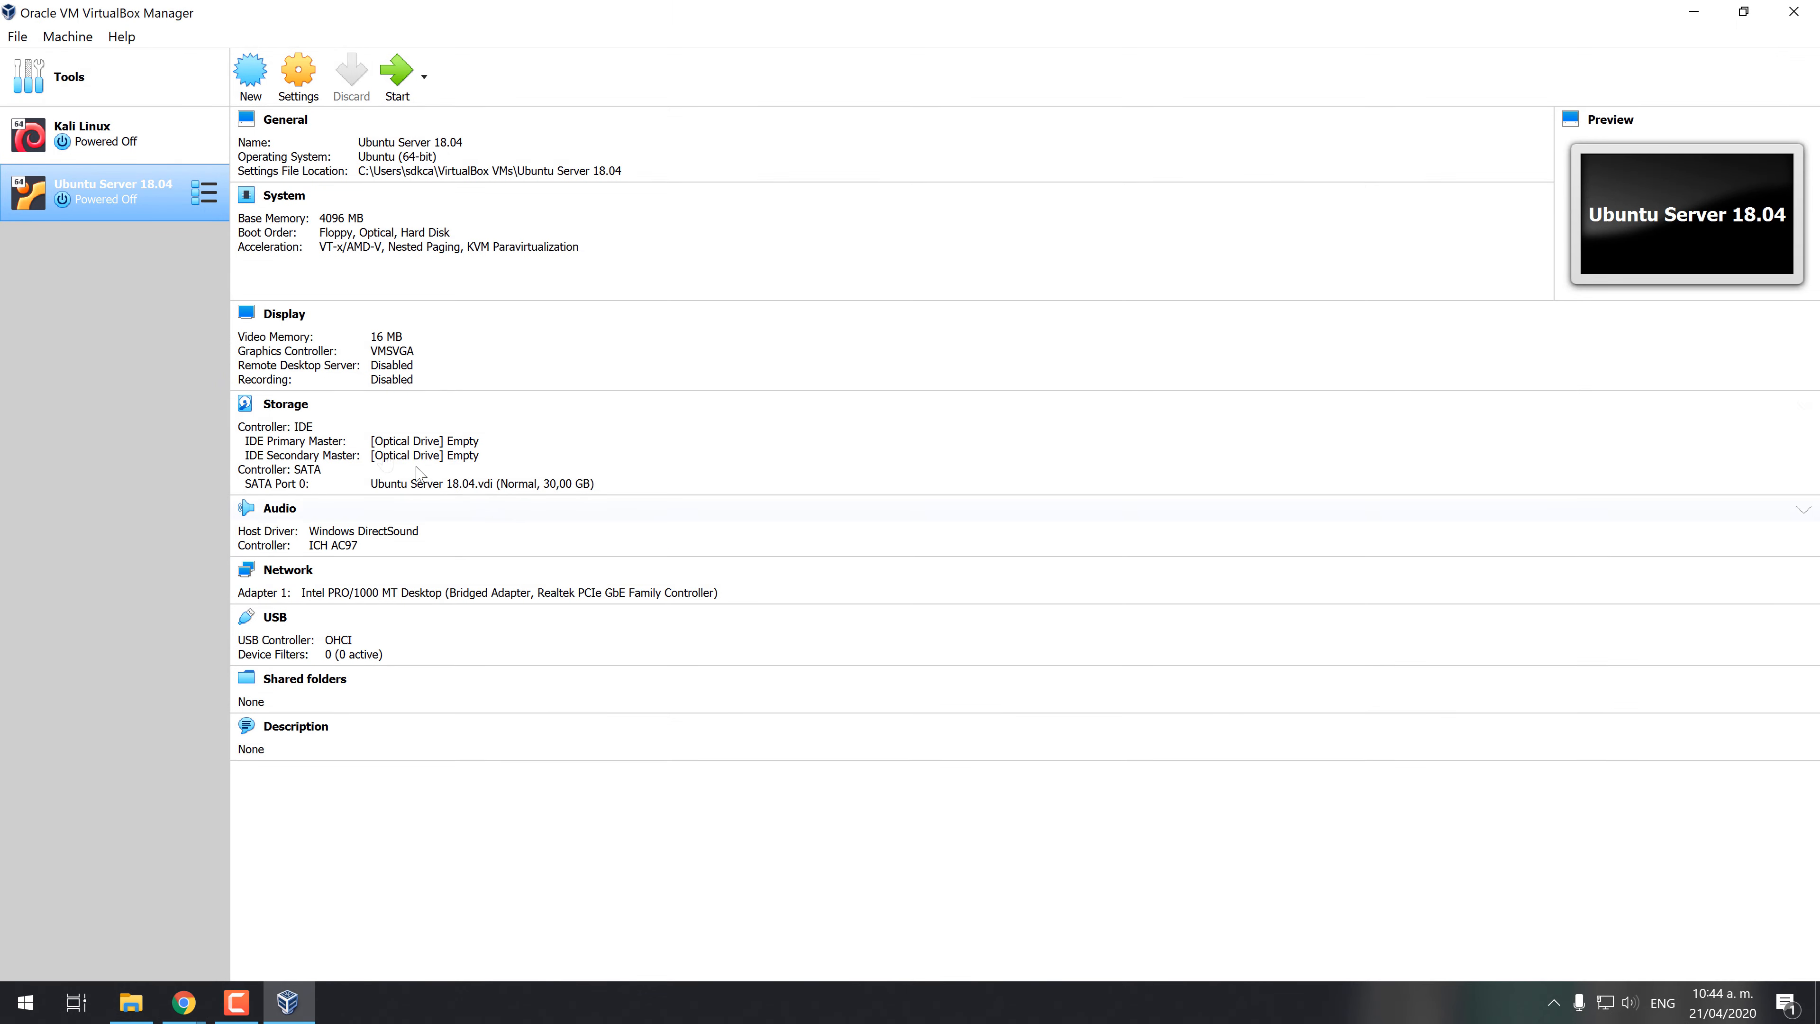
Step: Check the Ubuntu Server 18.04 machine's storage settings for installation media in the IDE optical drives, and close them without changes
{"action": "left_click", "coordinate": [301, 79]}
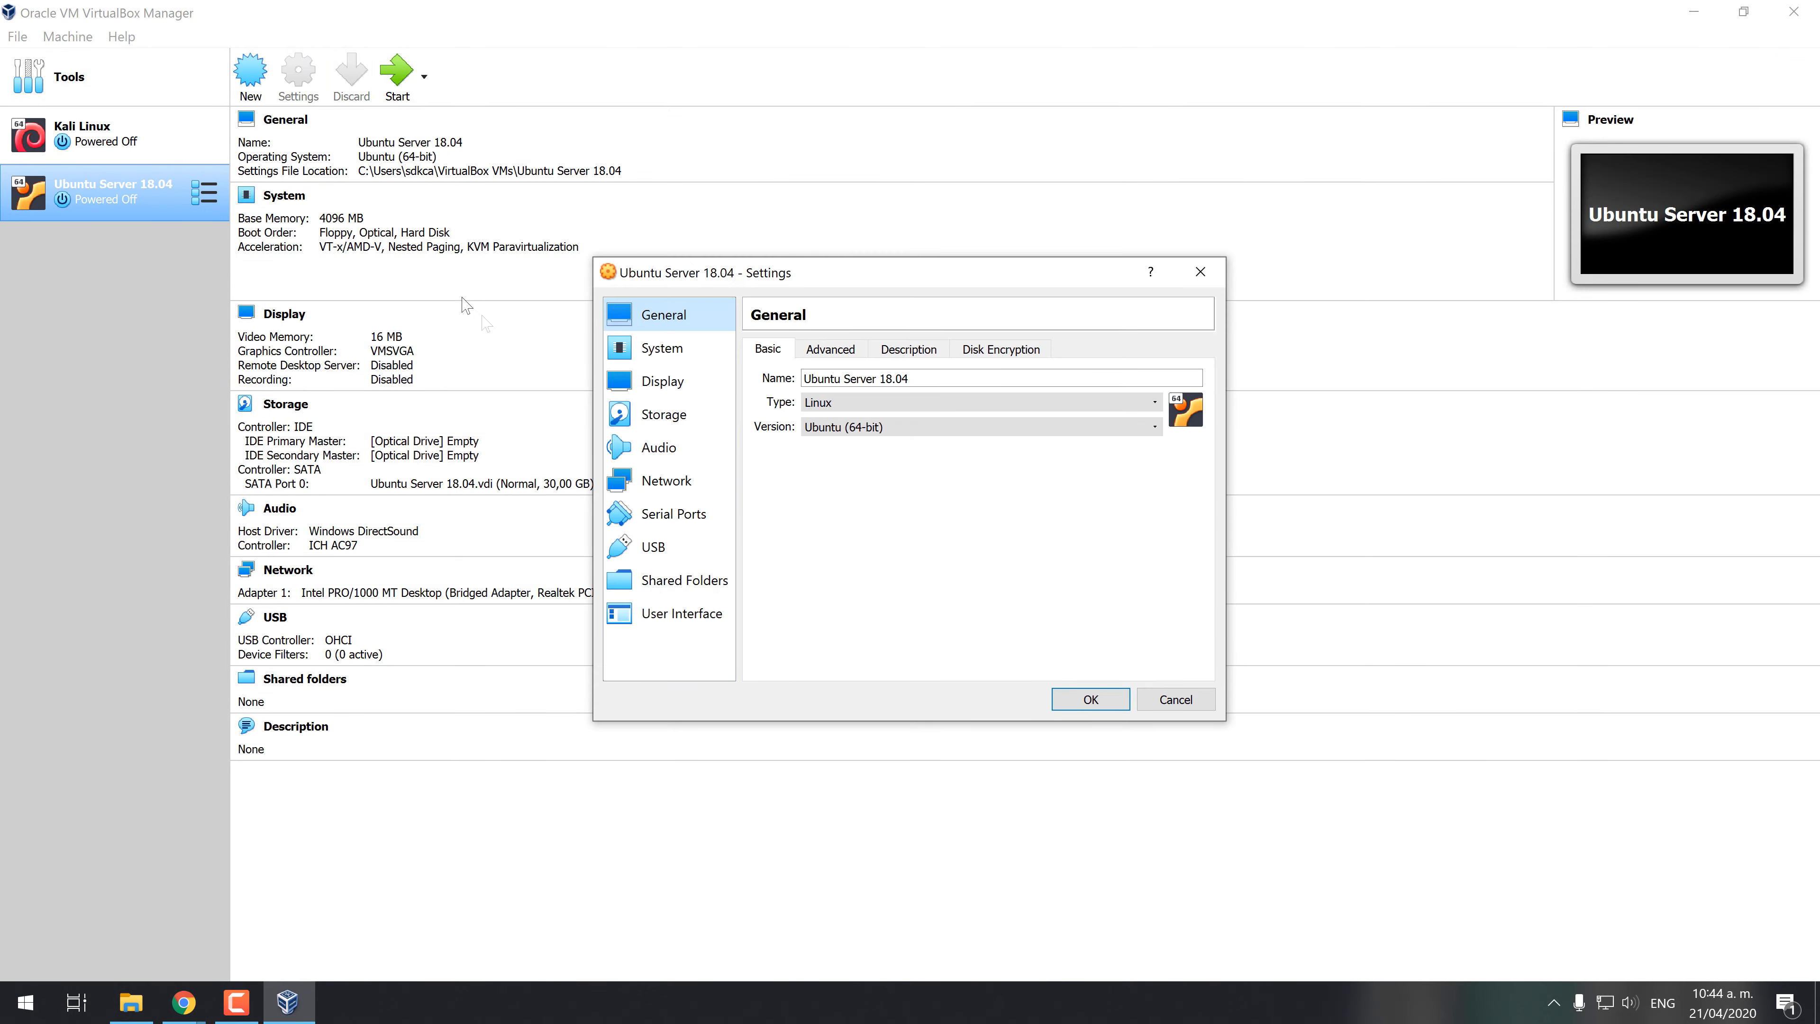
{"action": "left_click", "coordinate": [716, 421]}
{"action": "left_click", "coordinate": [816, 396]}
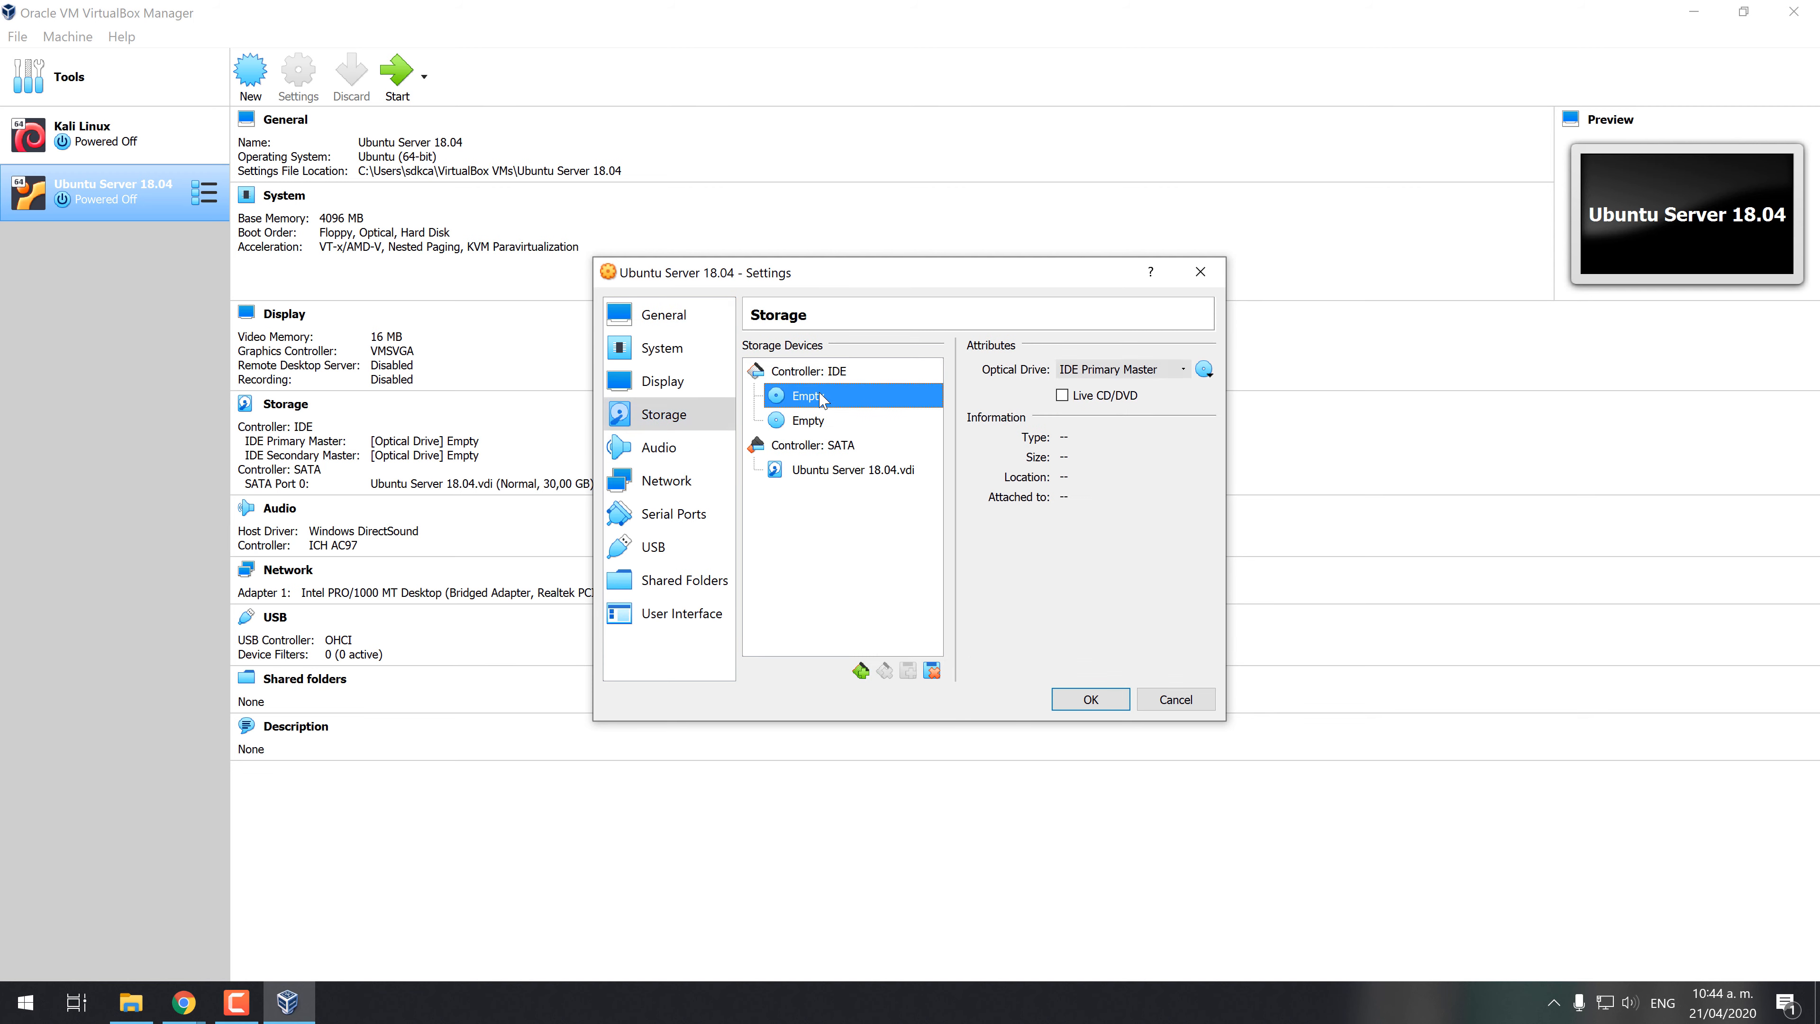
{"action": "left_click", "coordinate": [820, 420]}
{"action": "left_click", "coordinate": [834, 398]}
{"action": "left_click", "coordinate": [842, 373]}
{"action": "left_click", "coordinate": [1200, 702]}
Step: Start the Ubuntu Server 18.04 virtual machine in Scale mode and dismiss the auto capture keyboard notice
{"action": "left_click", "coordinate": [396, 71]}
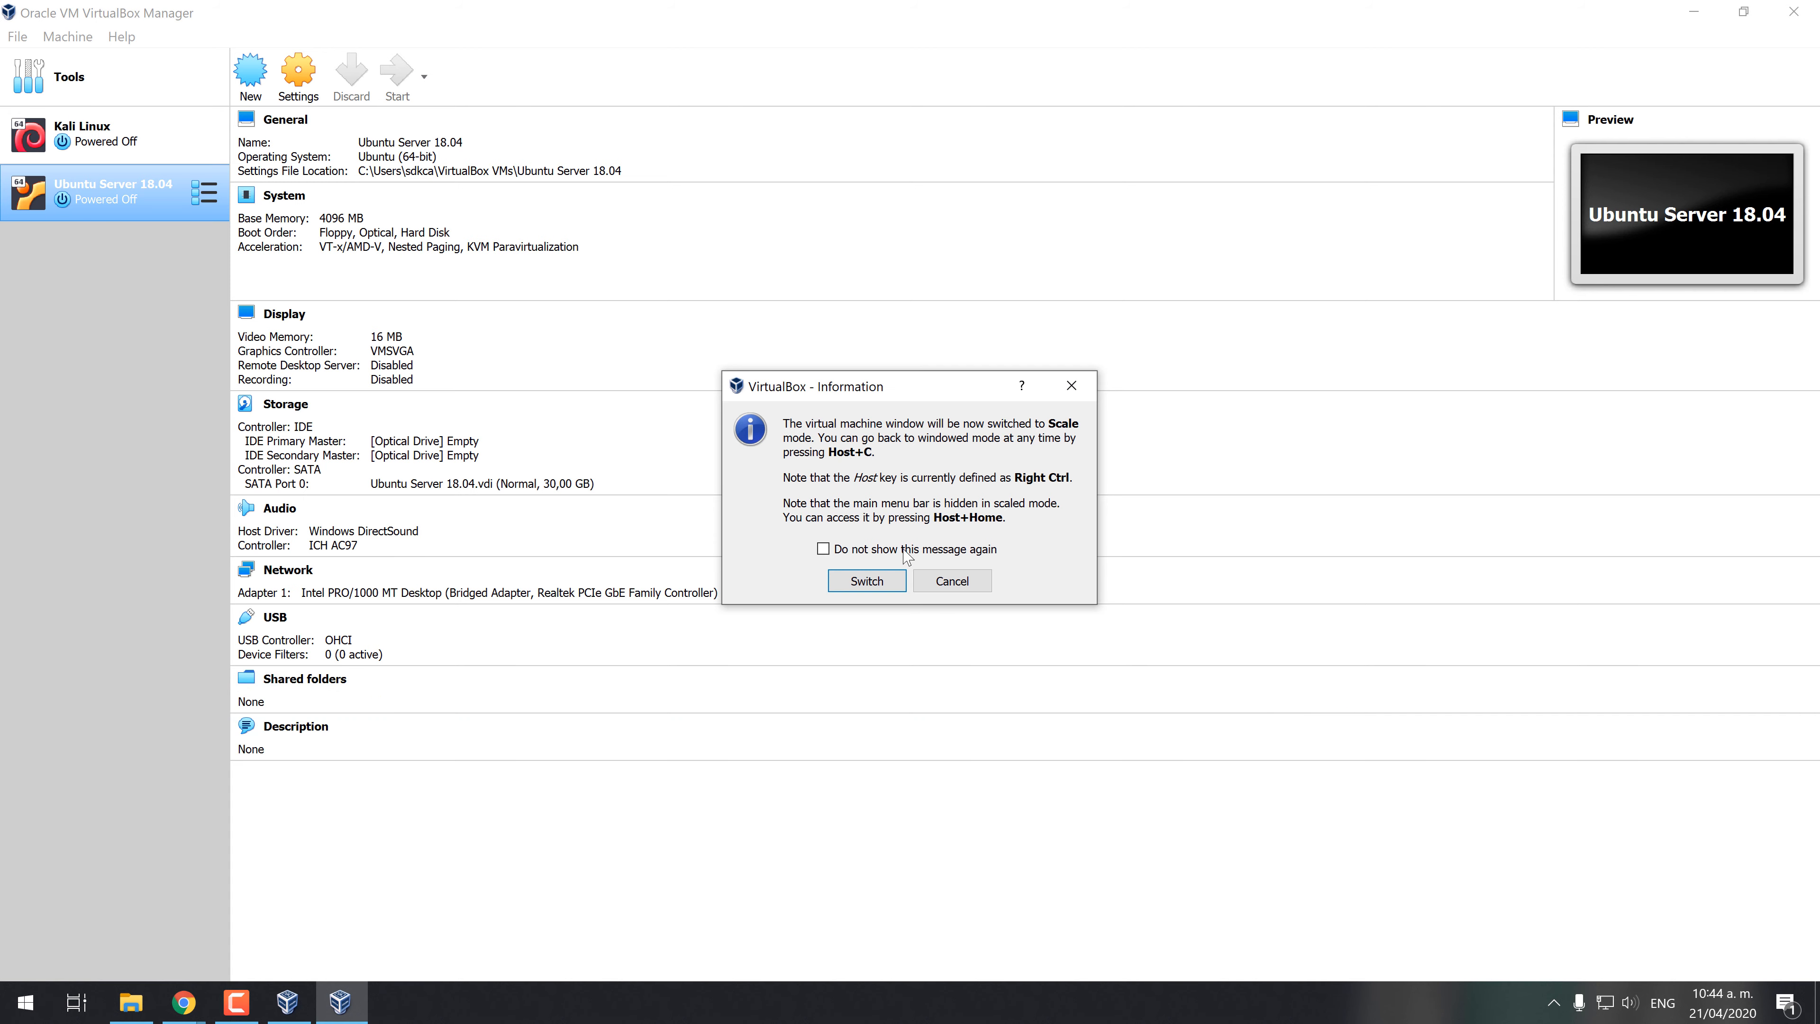
{"action": "left_click", "coordinate": [866, 581]}
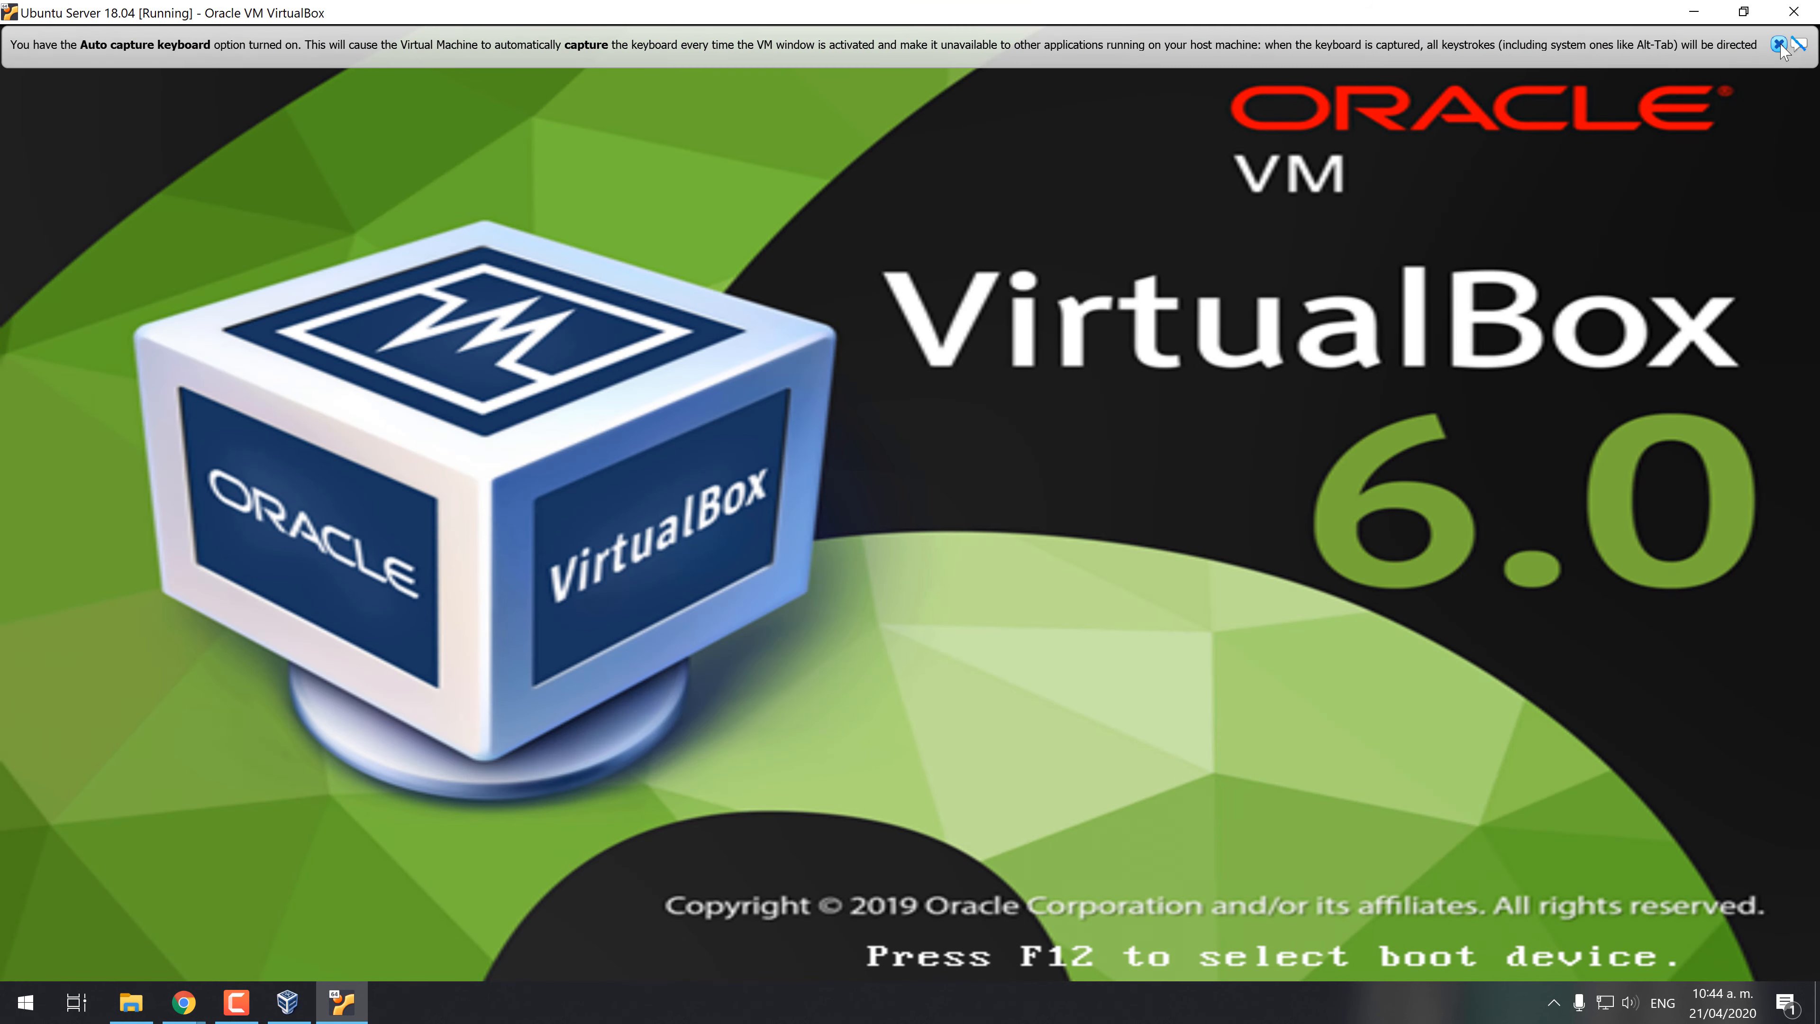
{"action": "left_click", "coordinate": [1779, 44]}
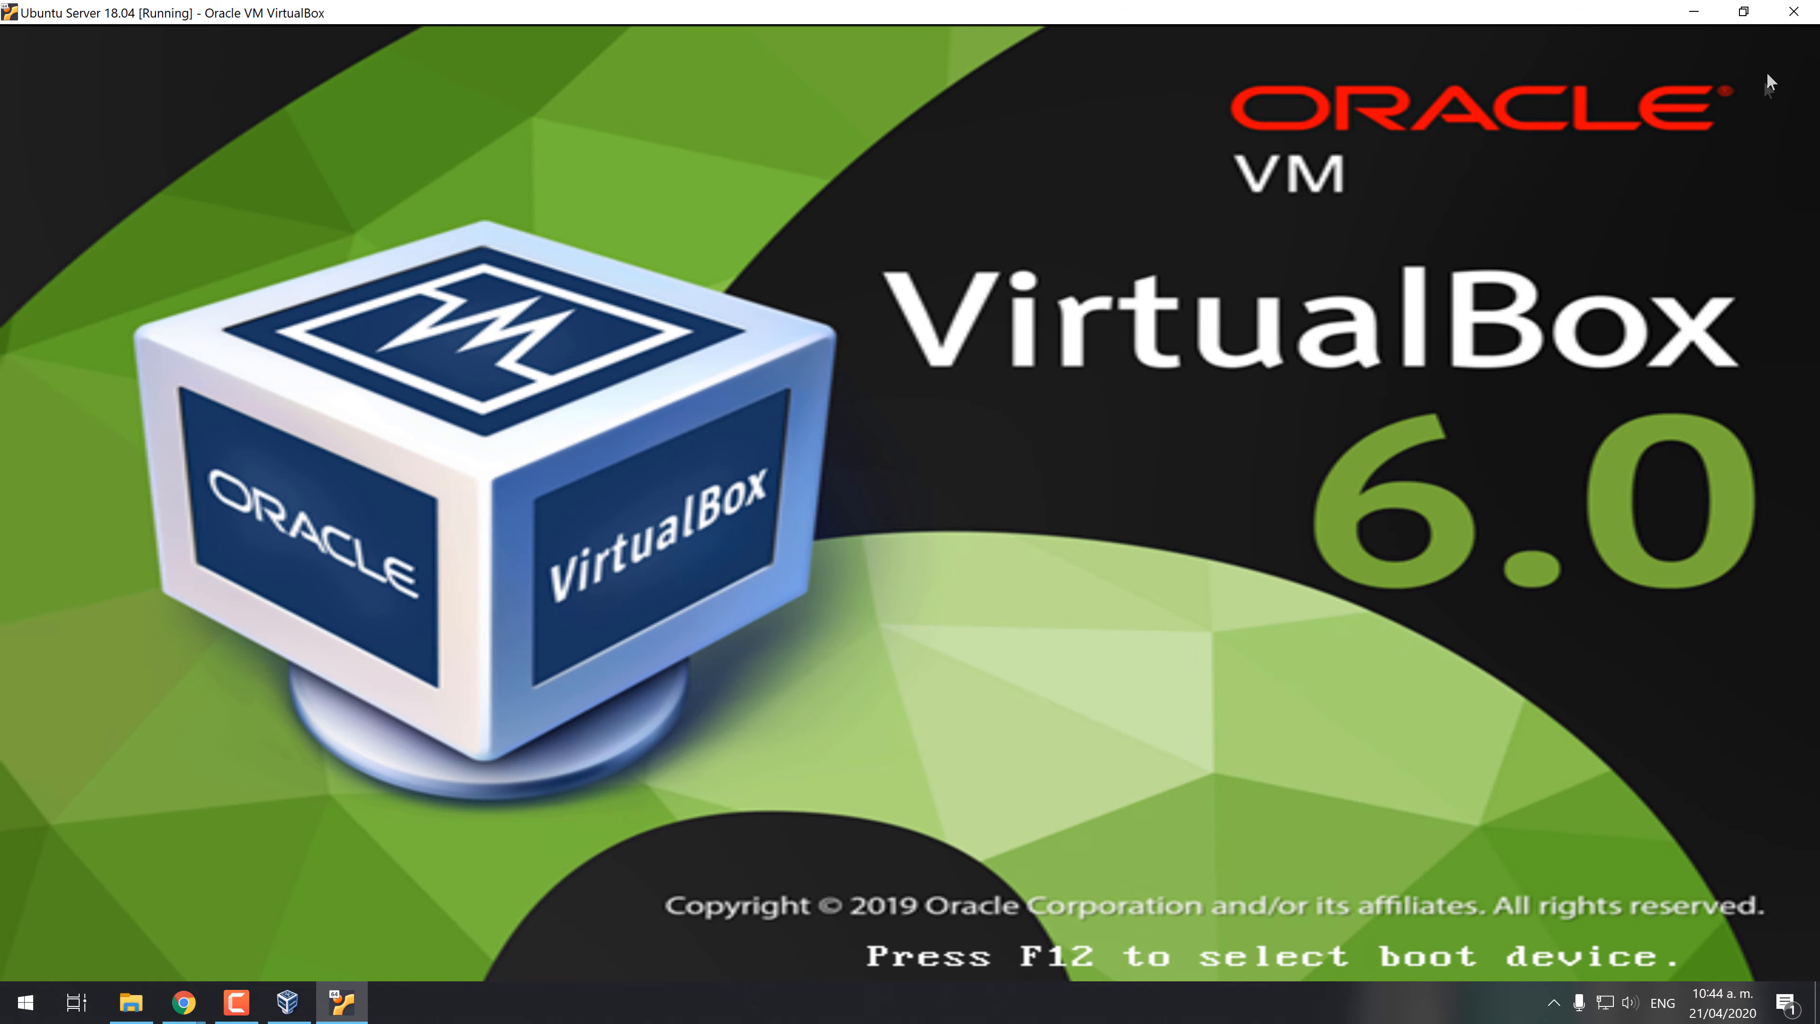